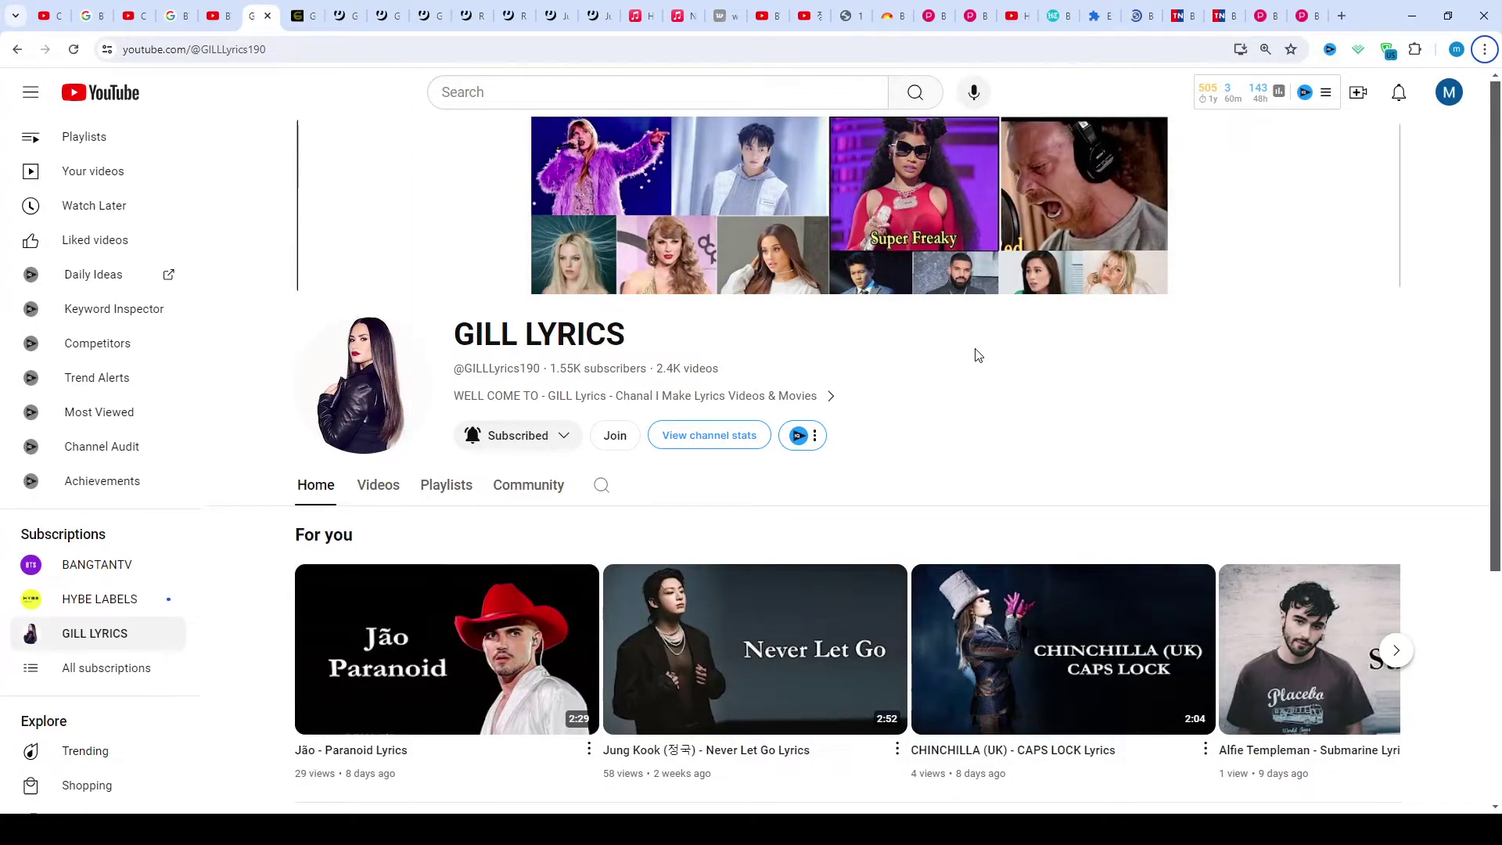
- Switch to the gilllyrics.com tab showing Gracie Abrams' 'Free Now' lyrics
click(294, 13)
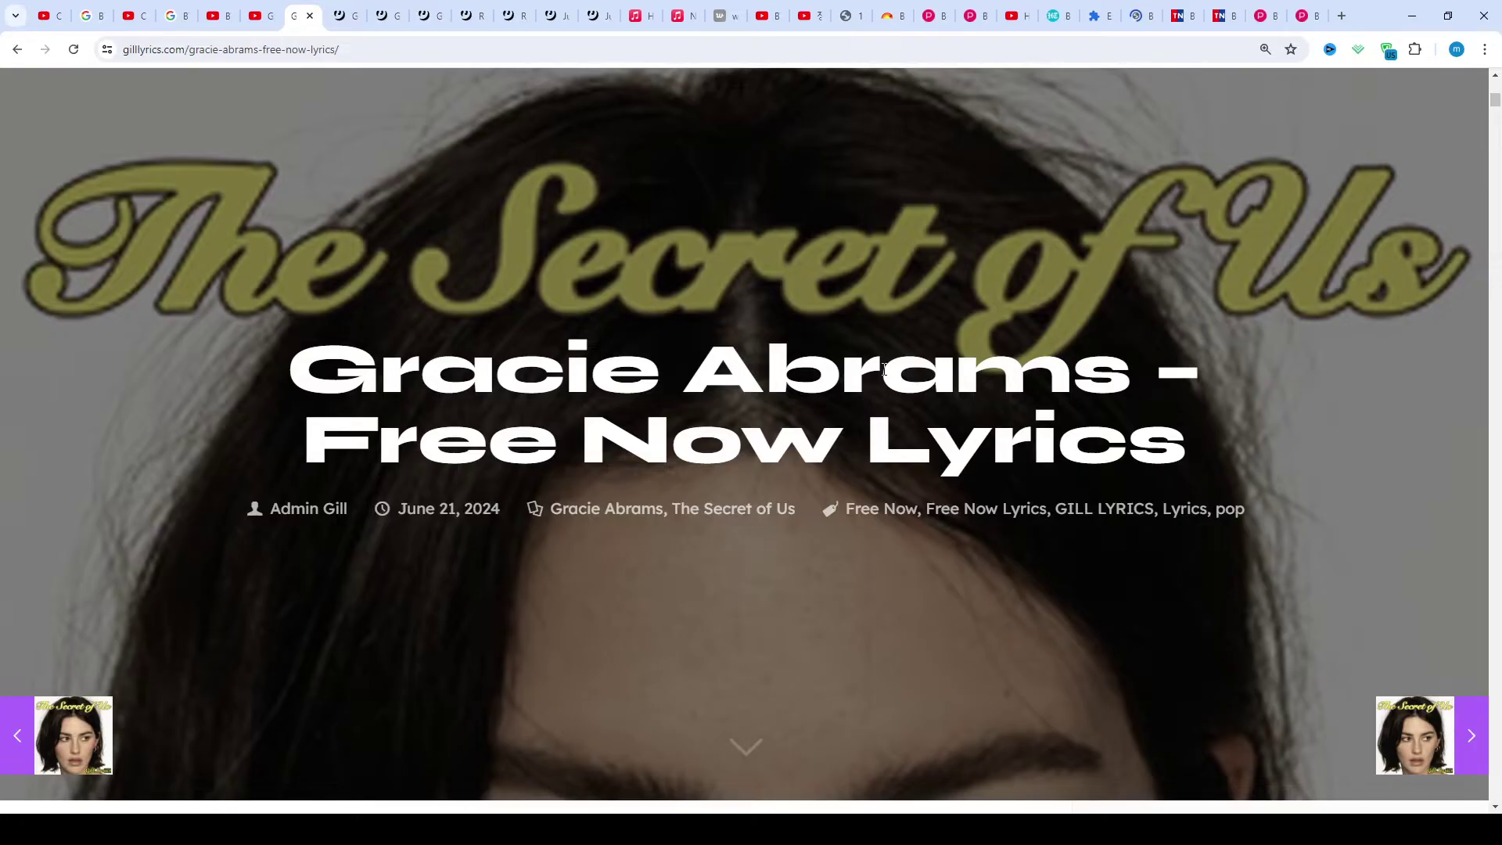
scroll(884, 368, down, 1)
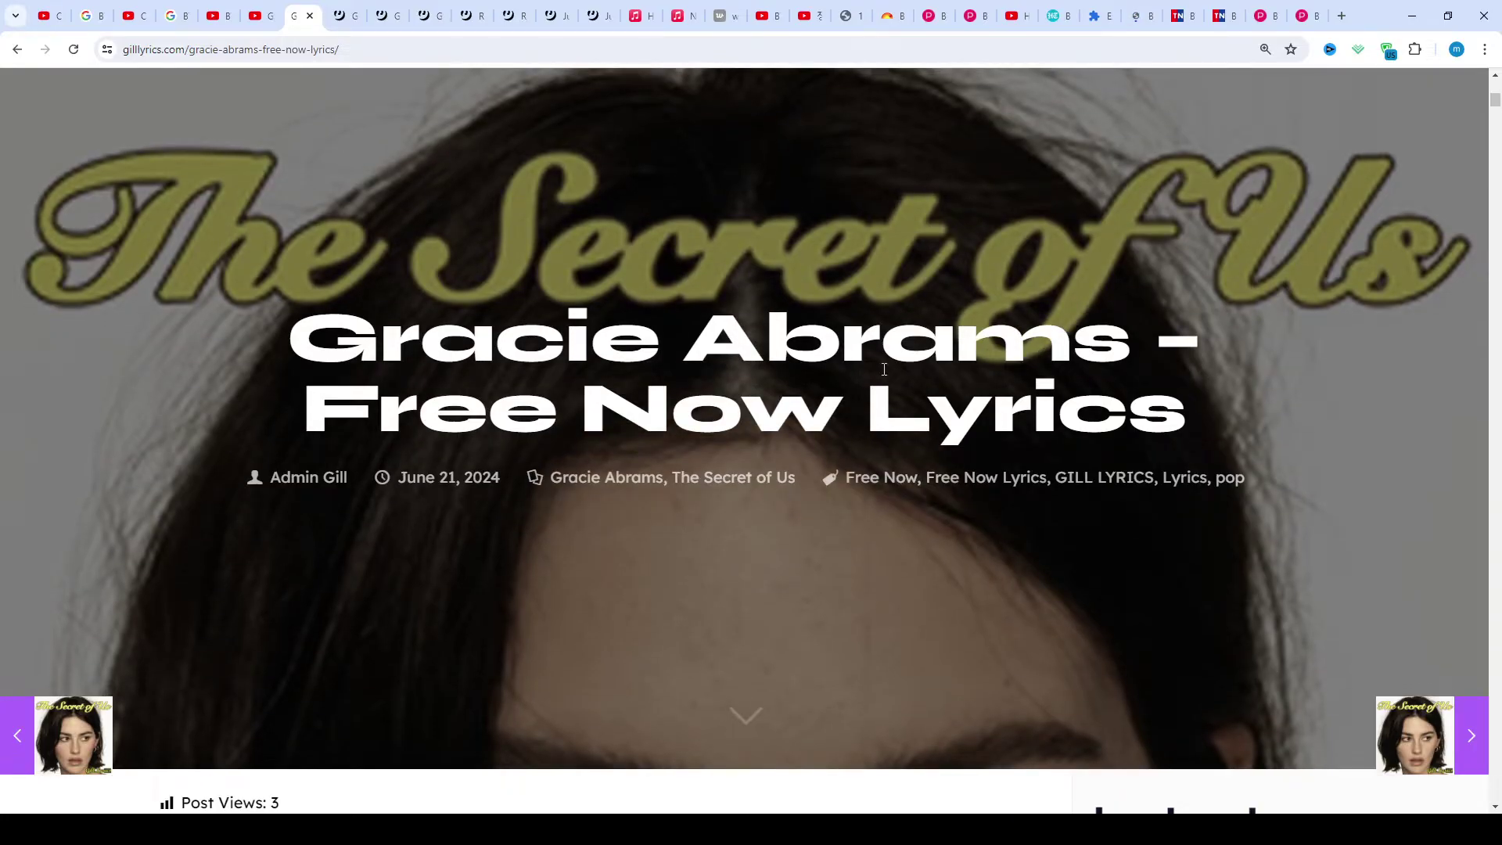
scroll(883, 368, down, 1)
scroll(884, 368, down, 1)
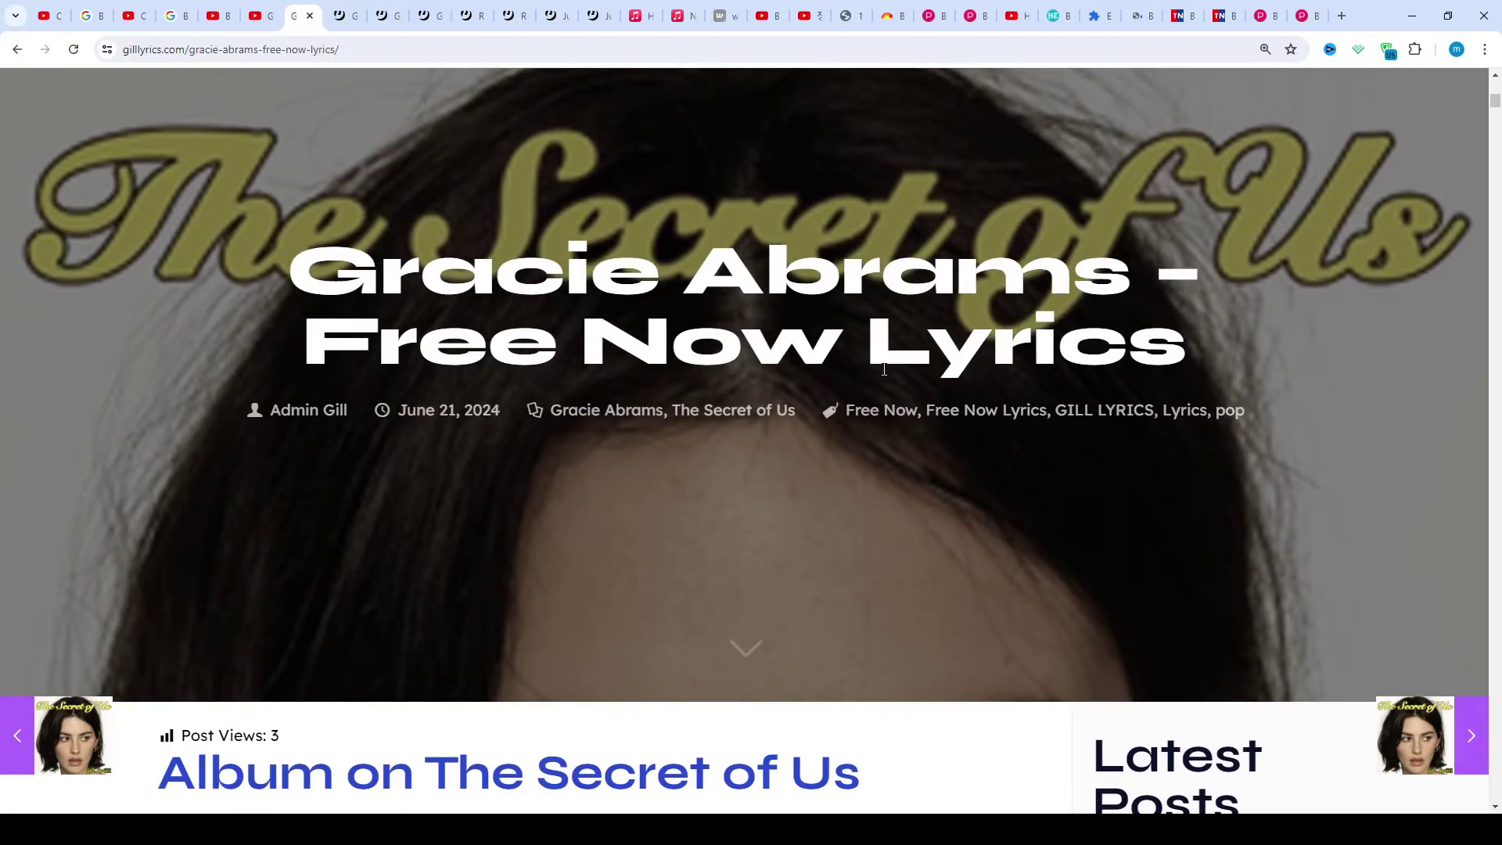
scroll(884, 370, down, 1)
scroll(883, 373, down, 1)
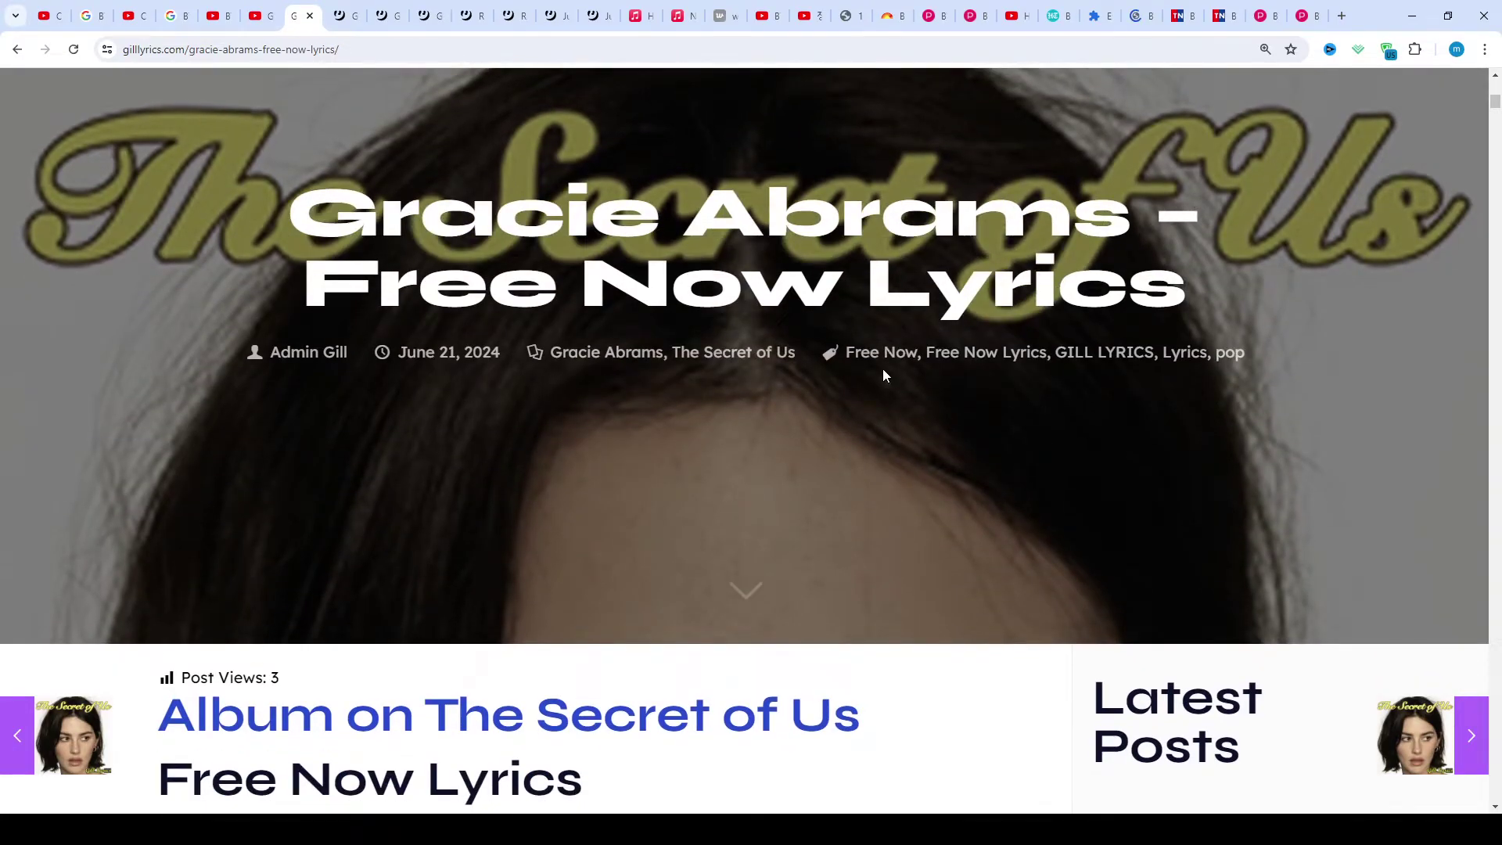
scroll(884, 375, down, 1)
scroll(884, 375, down, 1)
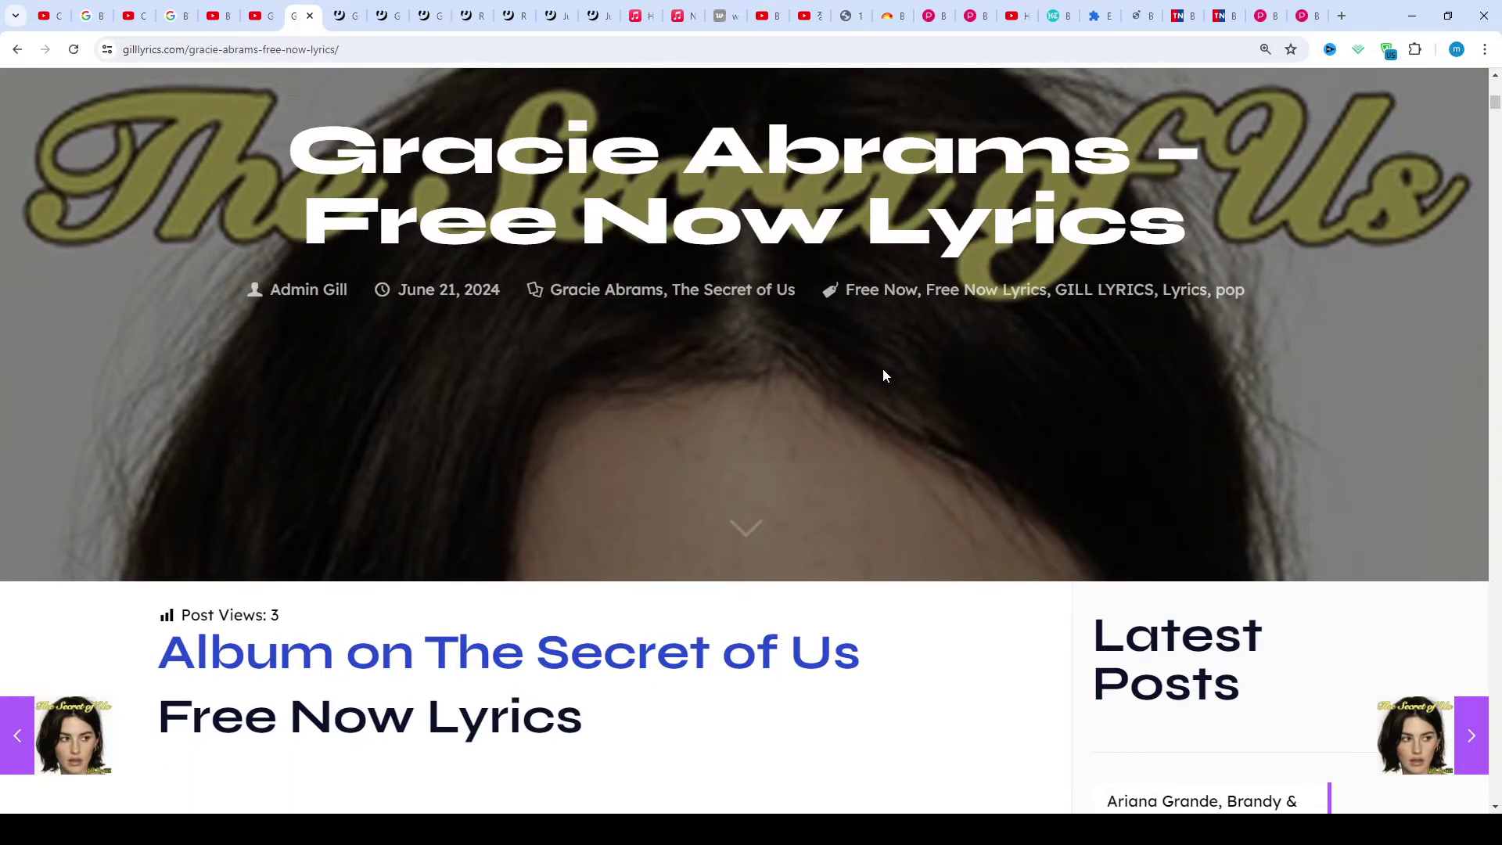
scroll(884, 374, down, 1)
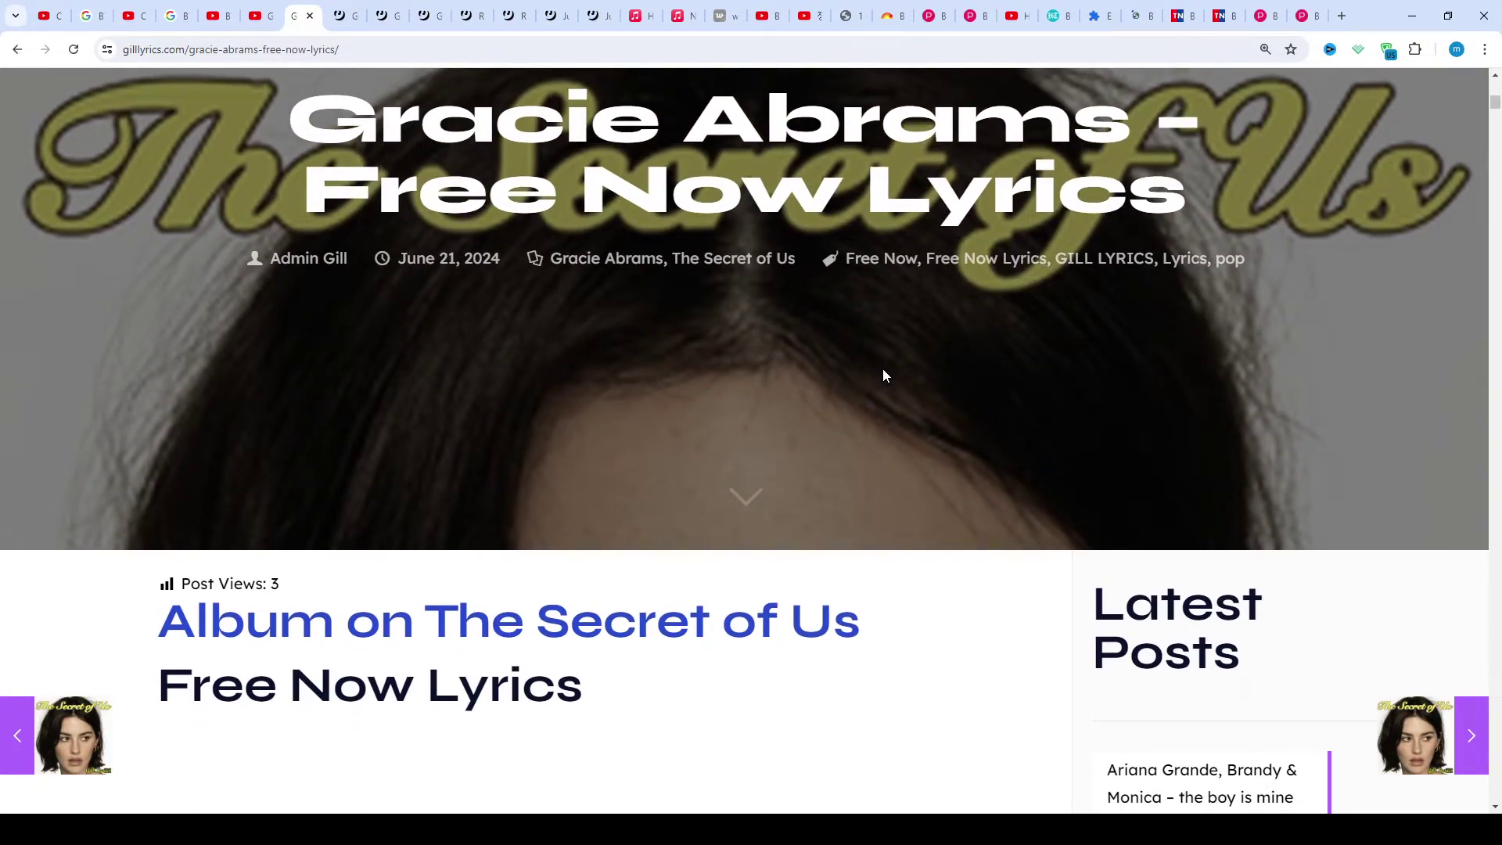
scroll(884, 375, down, 1)
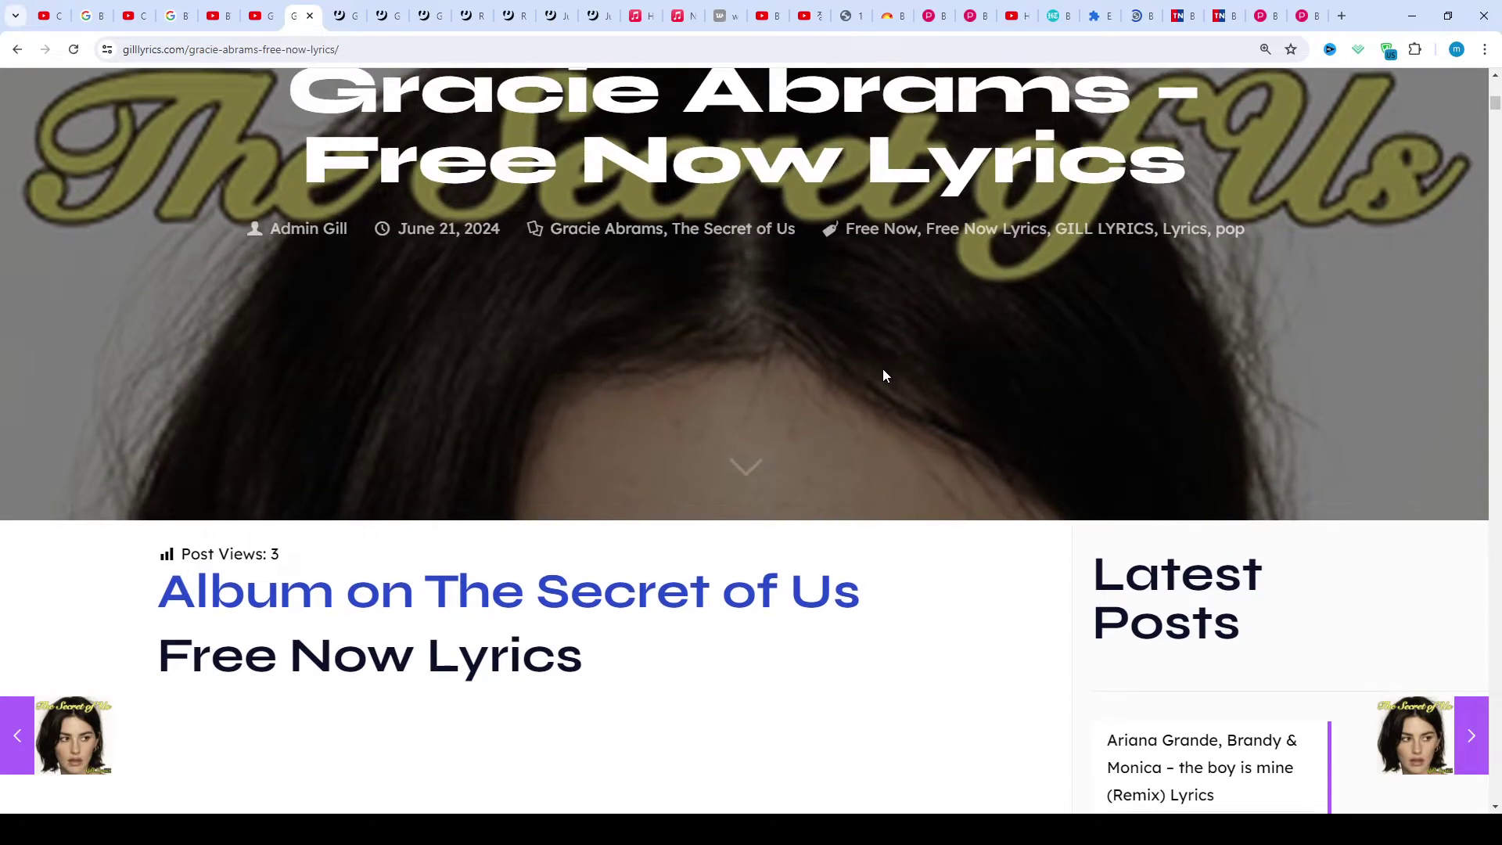
scroll(884, 377, down, 1)
scroll(884, 376, down, 1)
scroll(883, 375, down, 1)
scroll(884, 376, down, 1)
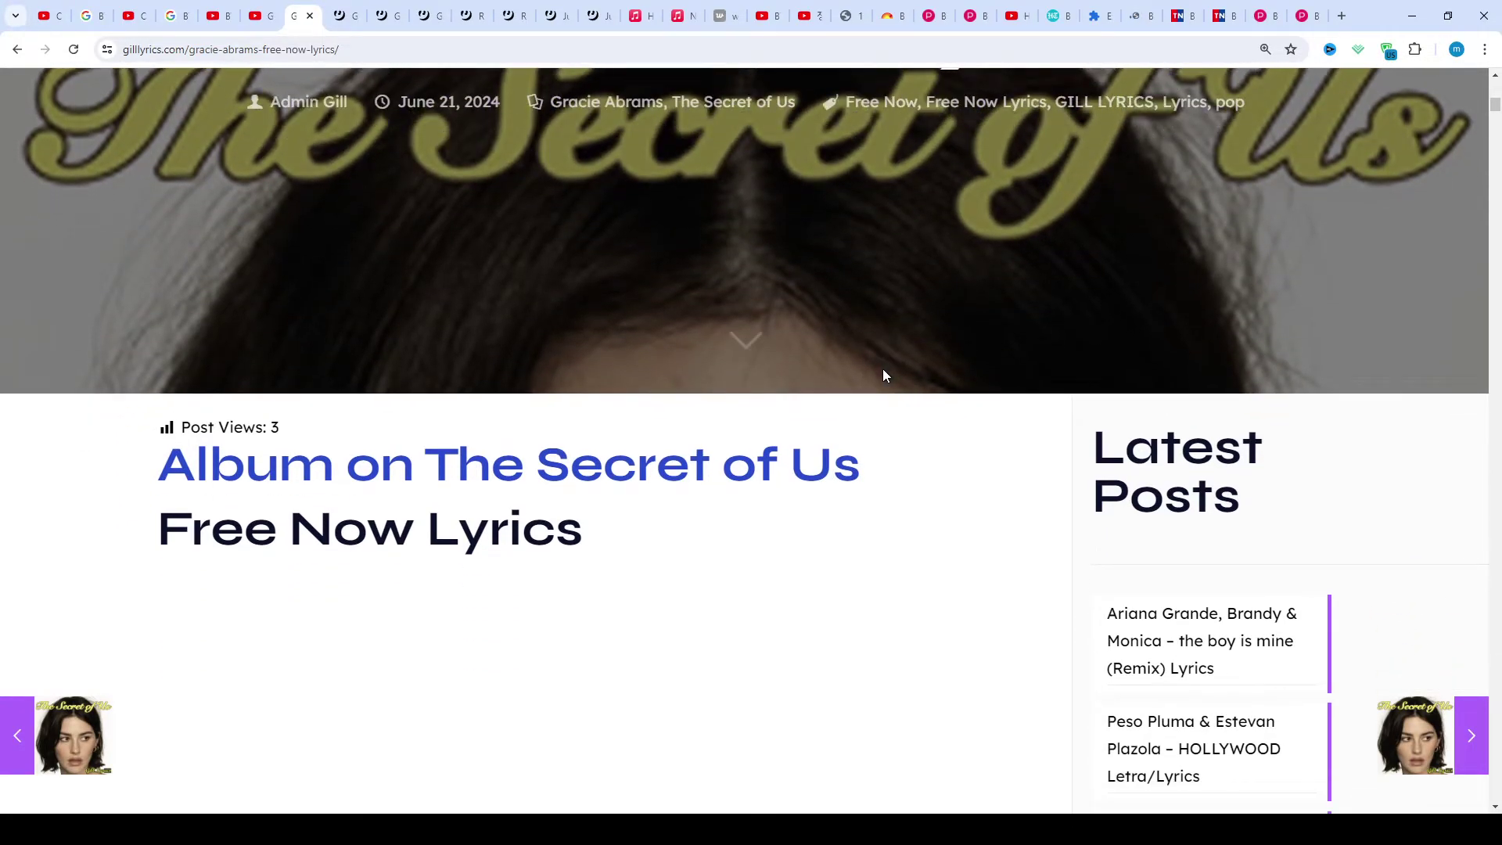
scroll(883, 375, down, 1)
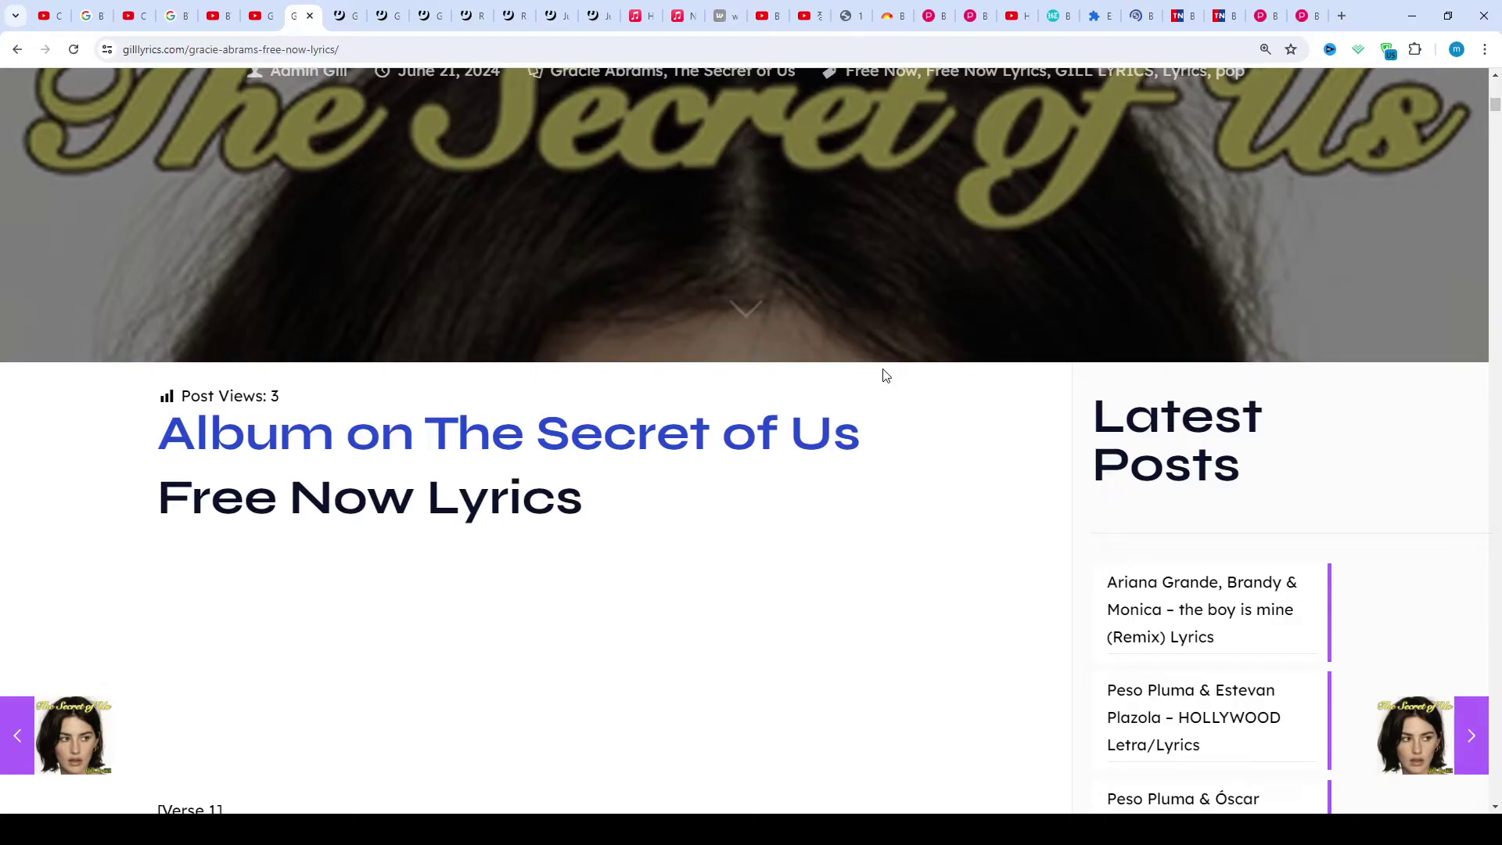
scroll(883, 376, down, 1)
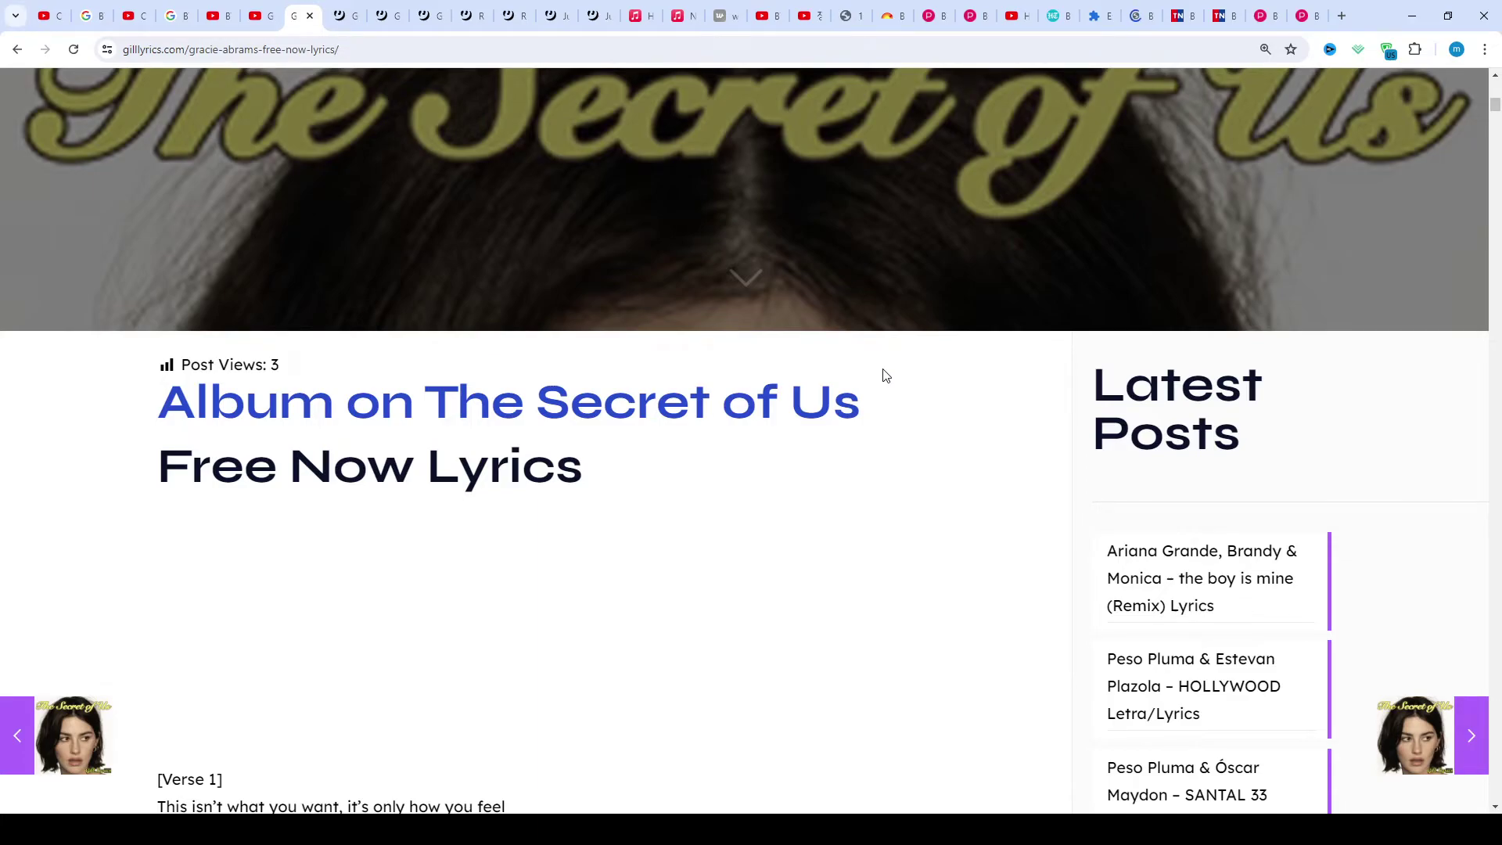
scroll(884, 376, down, 1)
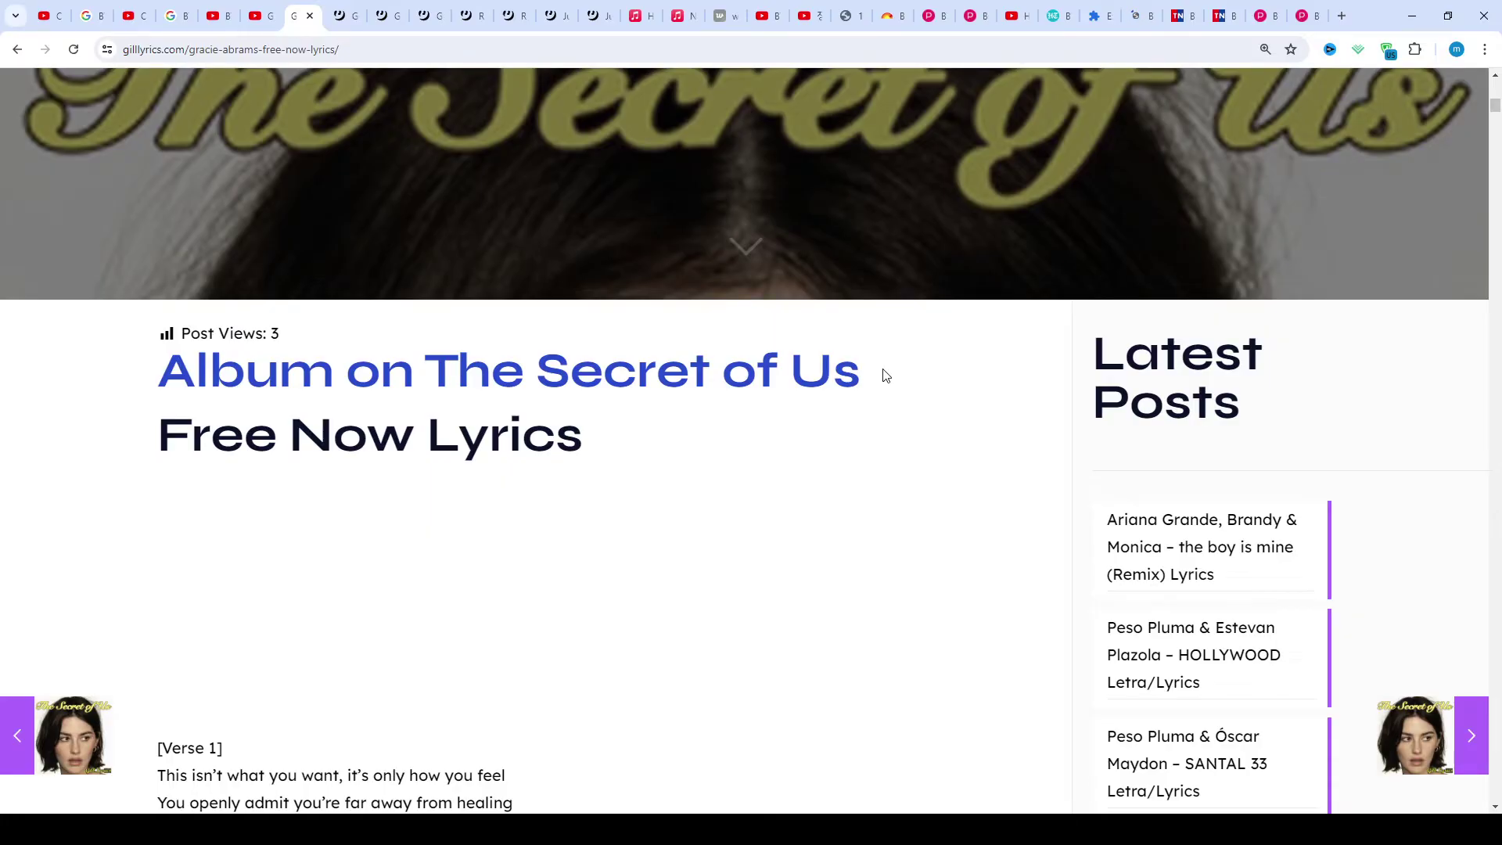
scroll(883, 376, down, 1)
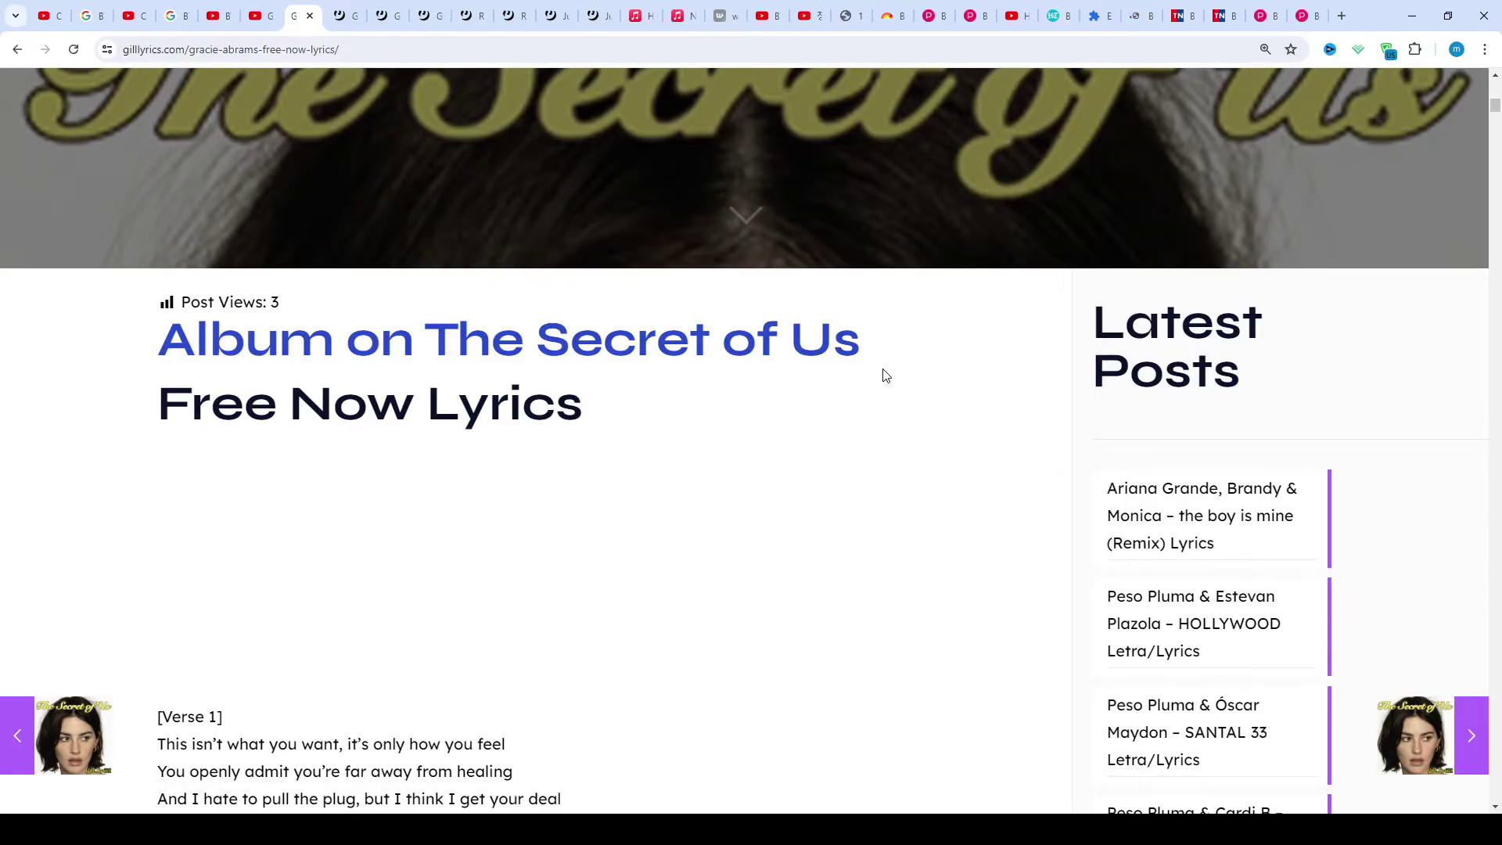
scroll(883, 376, down, 1)
scroll(883, 376, down, 1)
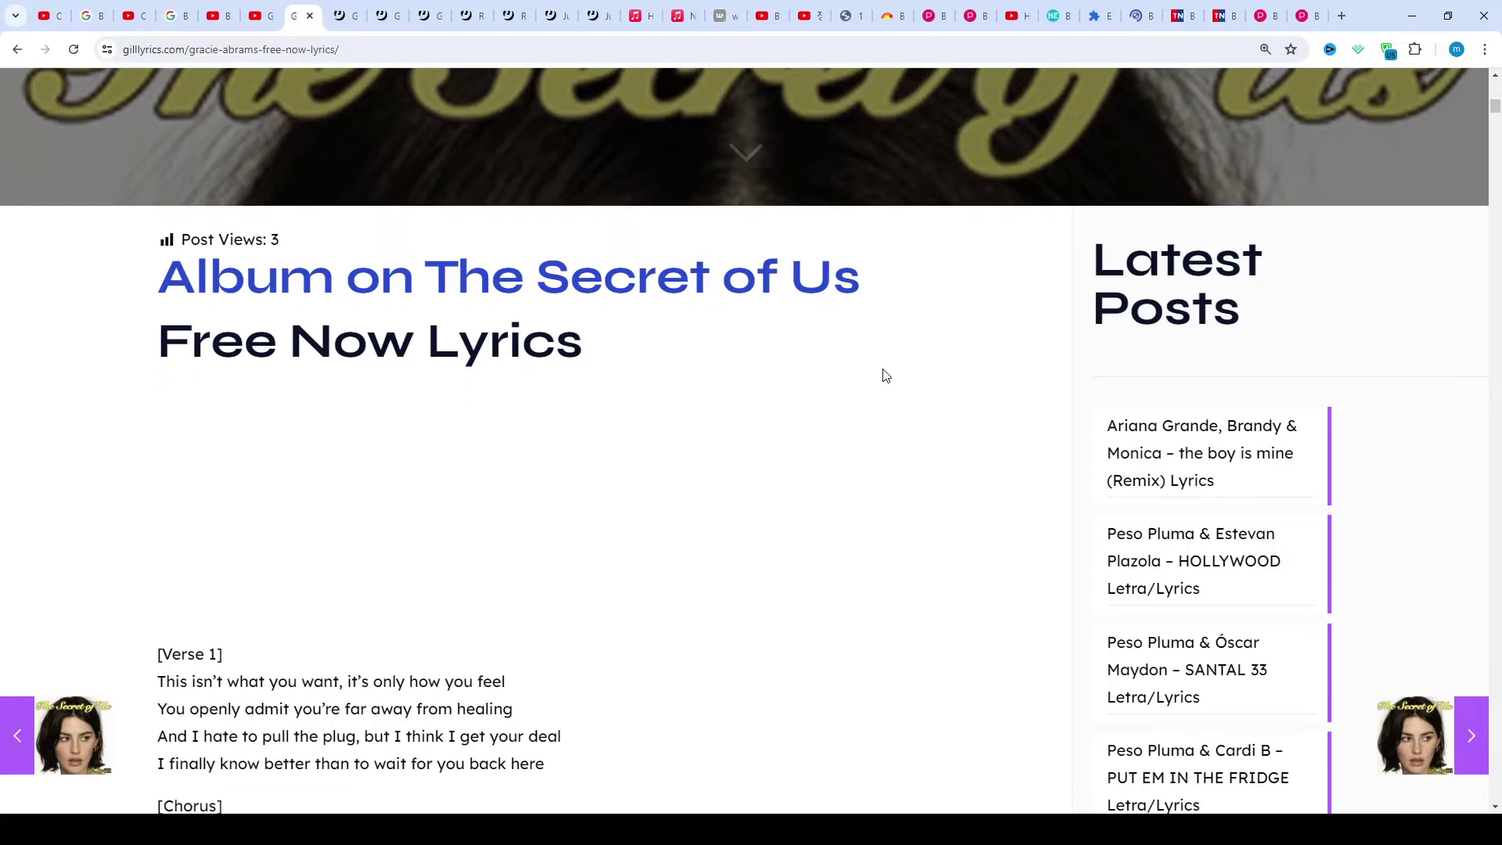
scroll(883, 376, down, 1)
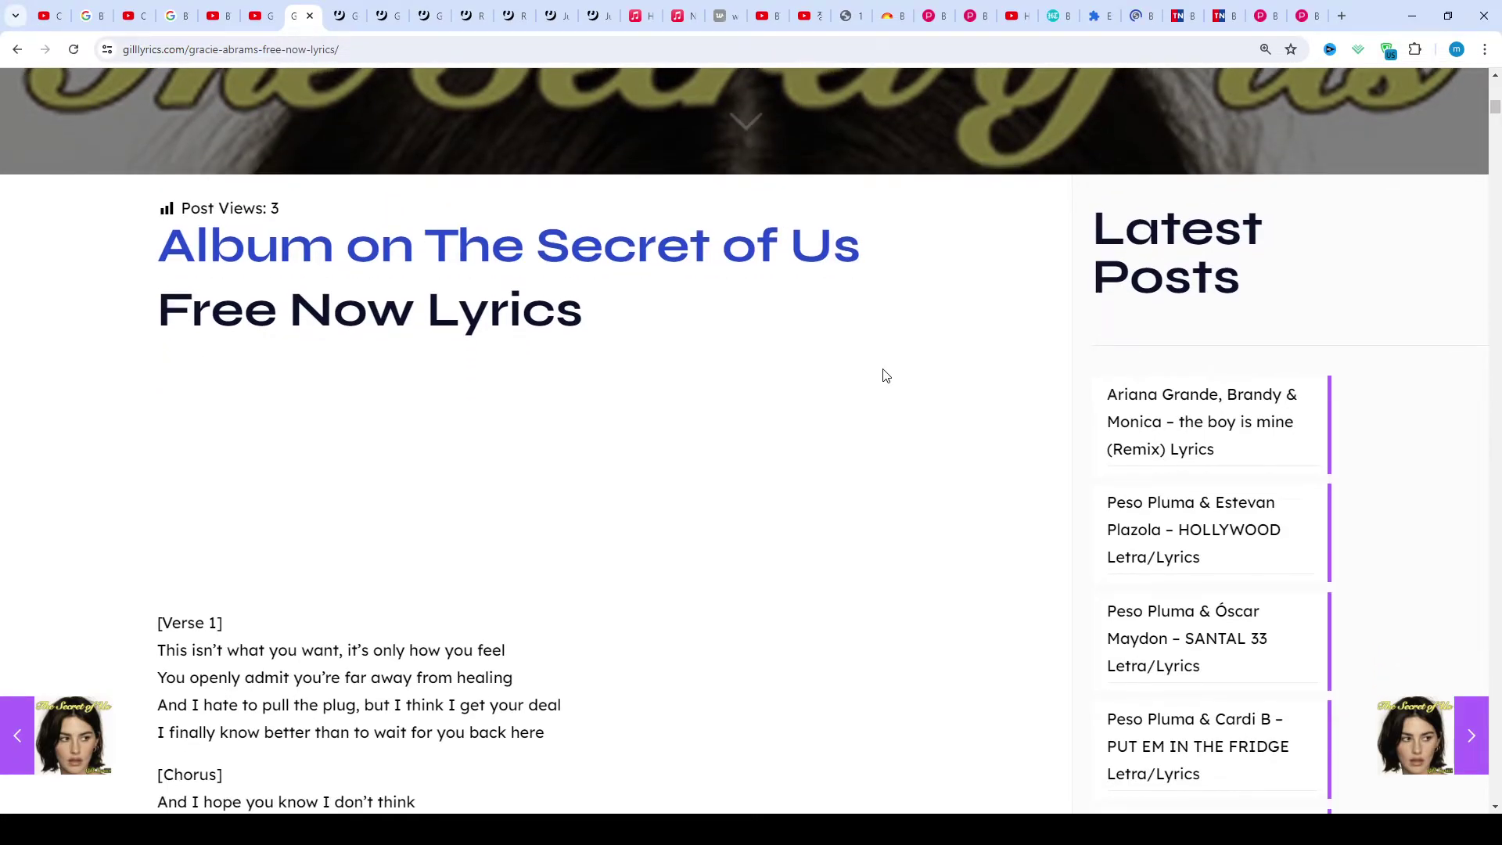
scroll(883, 375, down, 1)
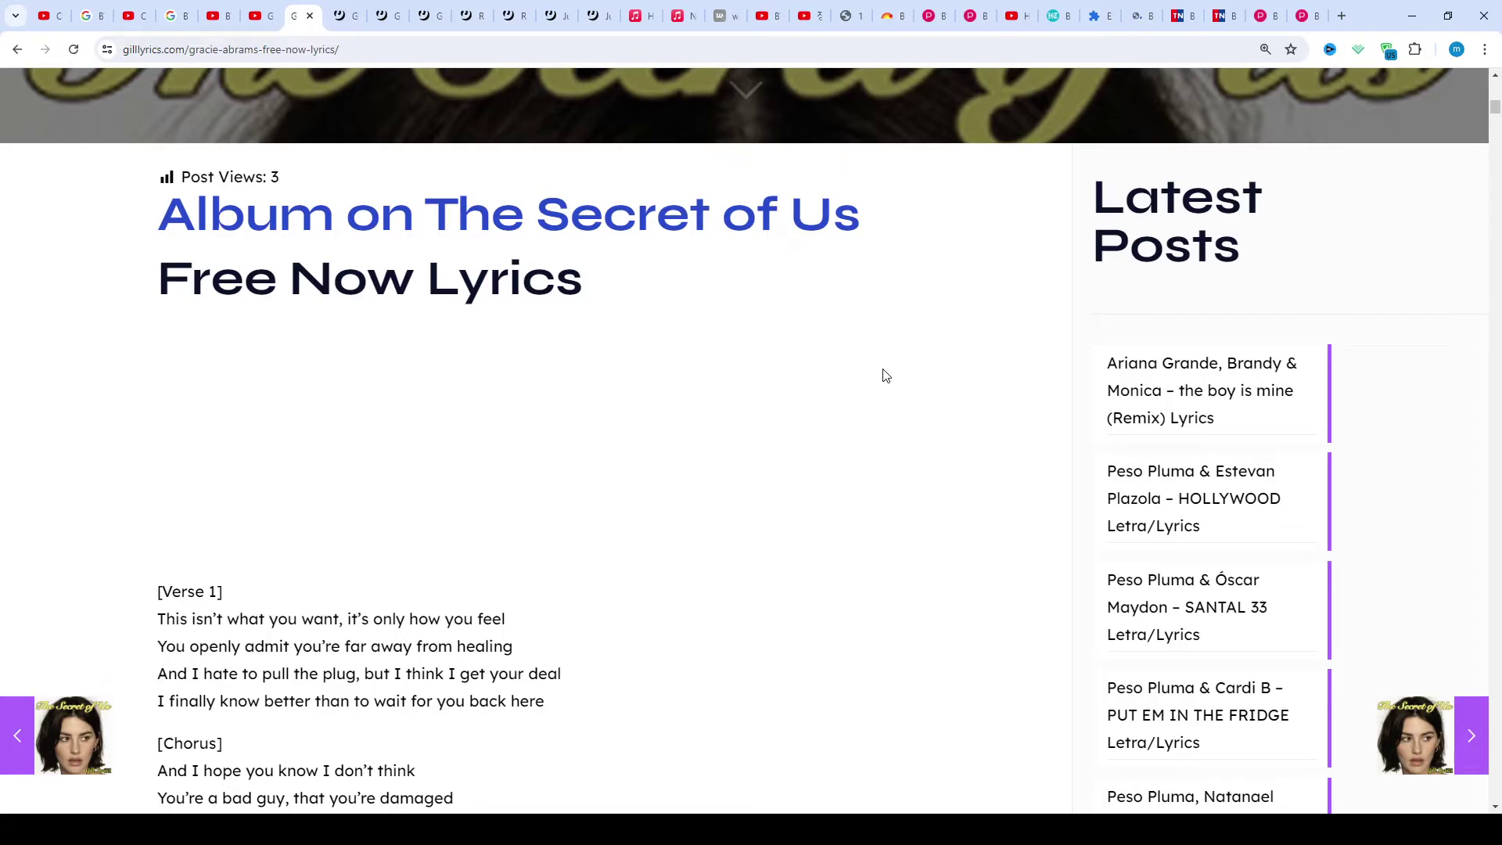
scroll(884, 376, down, 1)
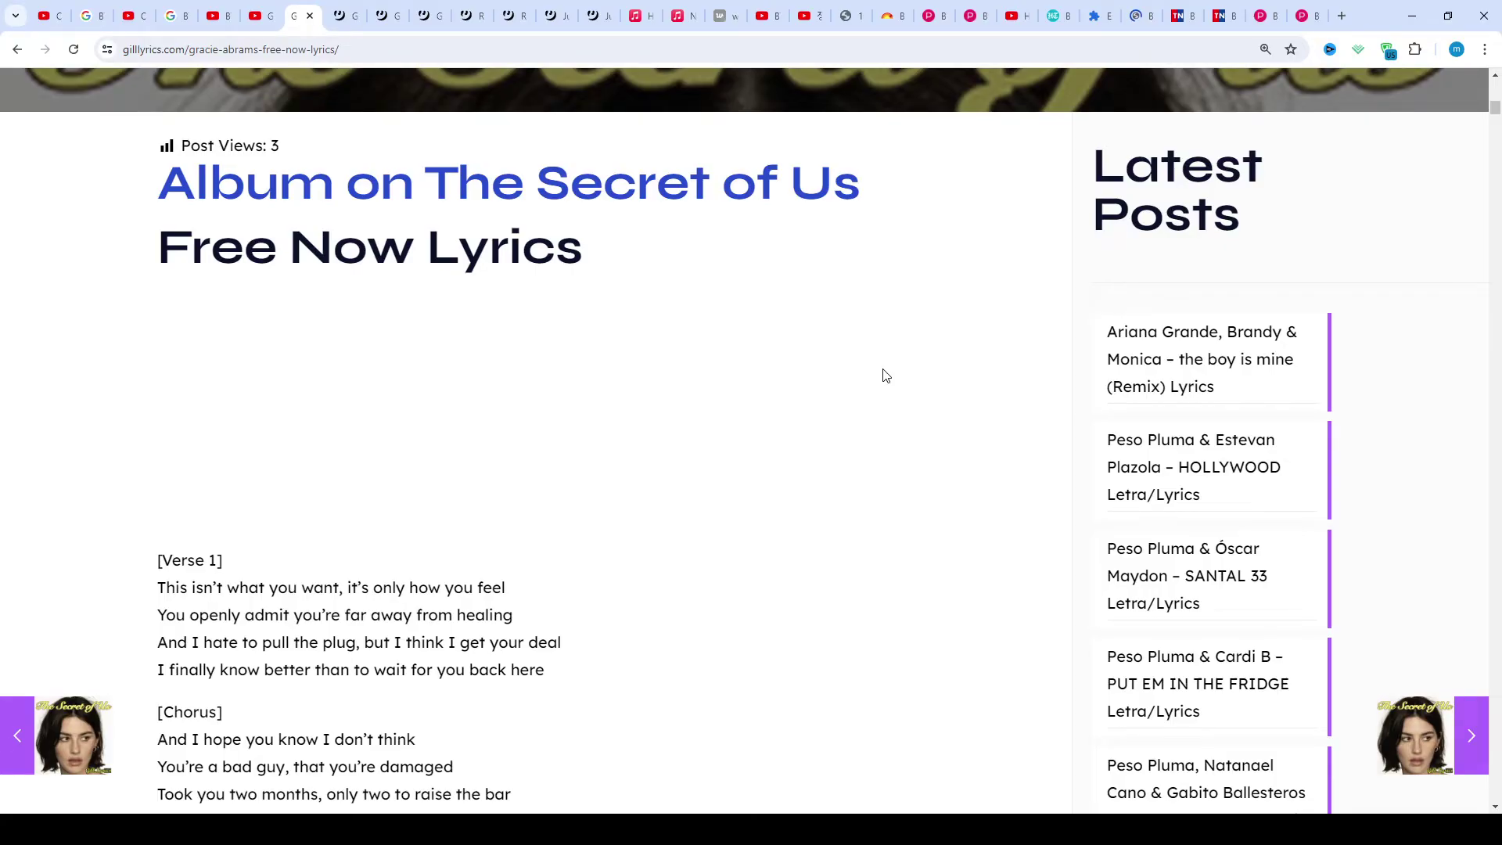
scroll(885, 376, down, 1)
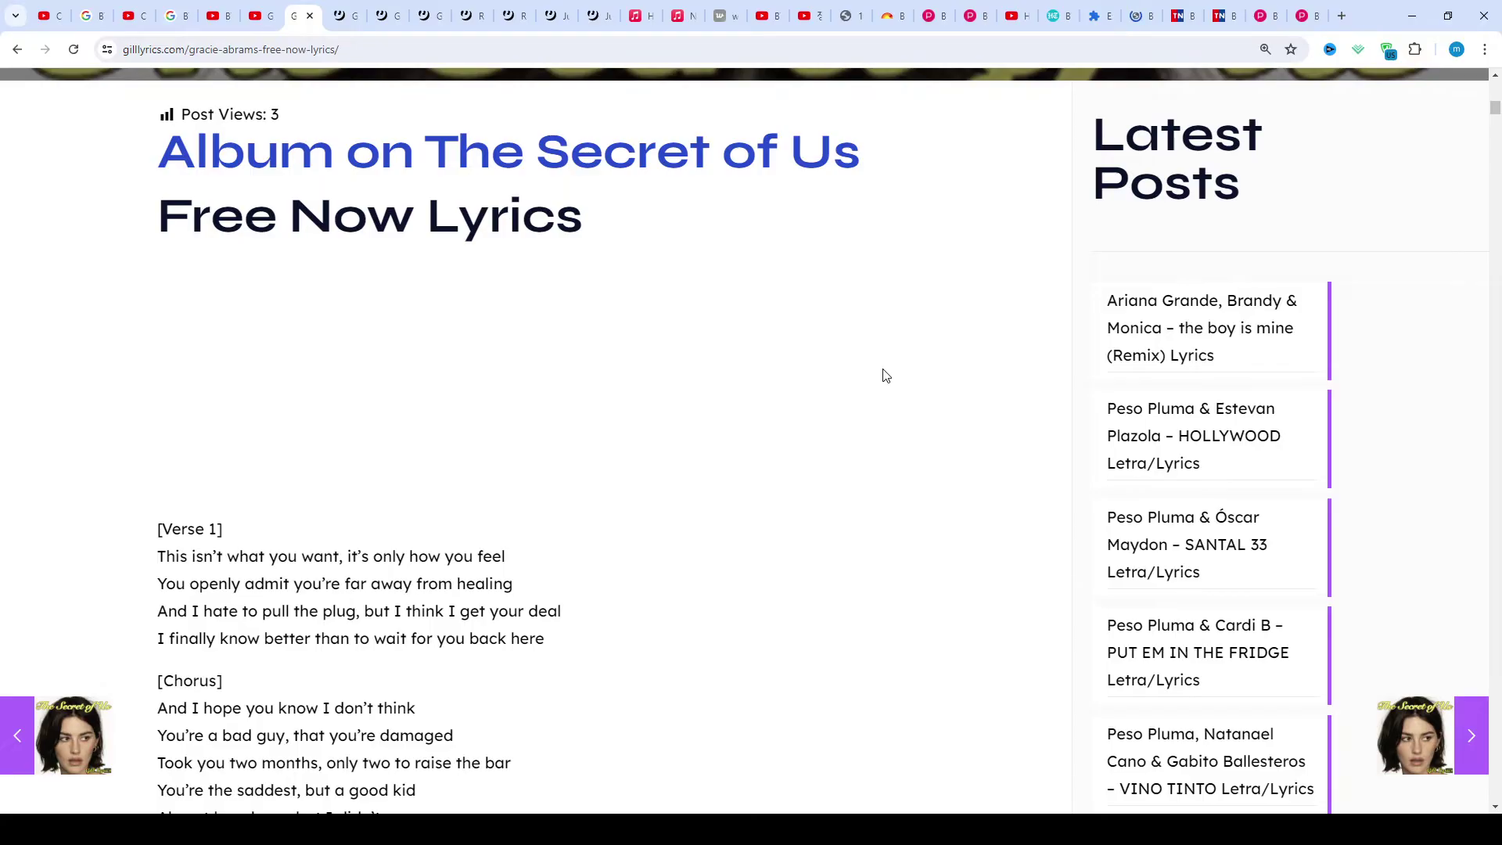
scroll(885, 376, down, 1)
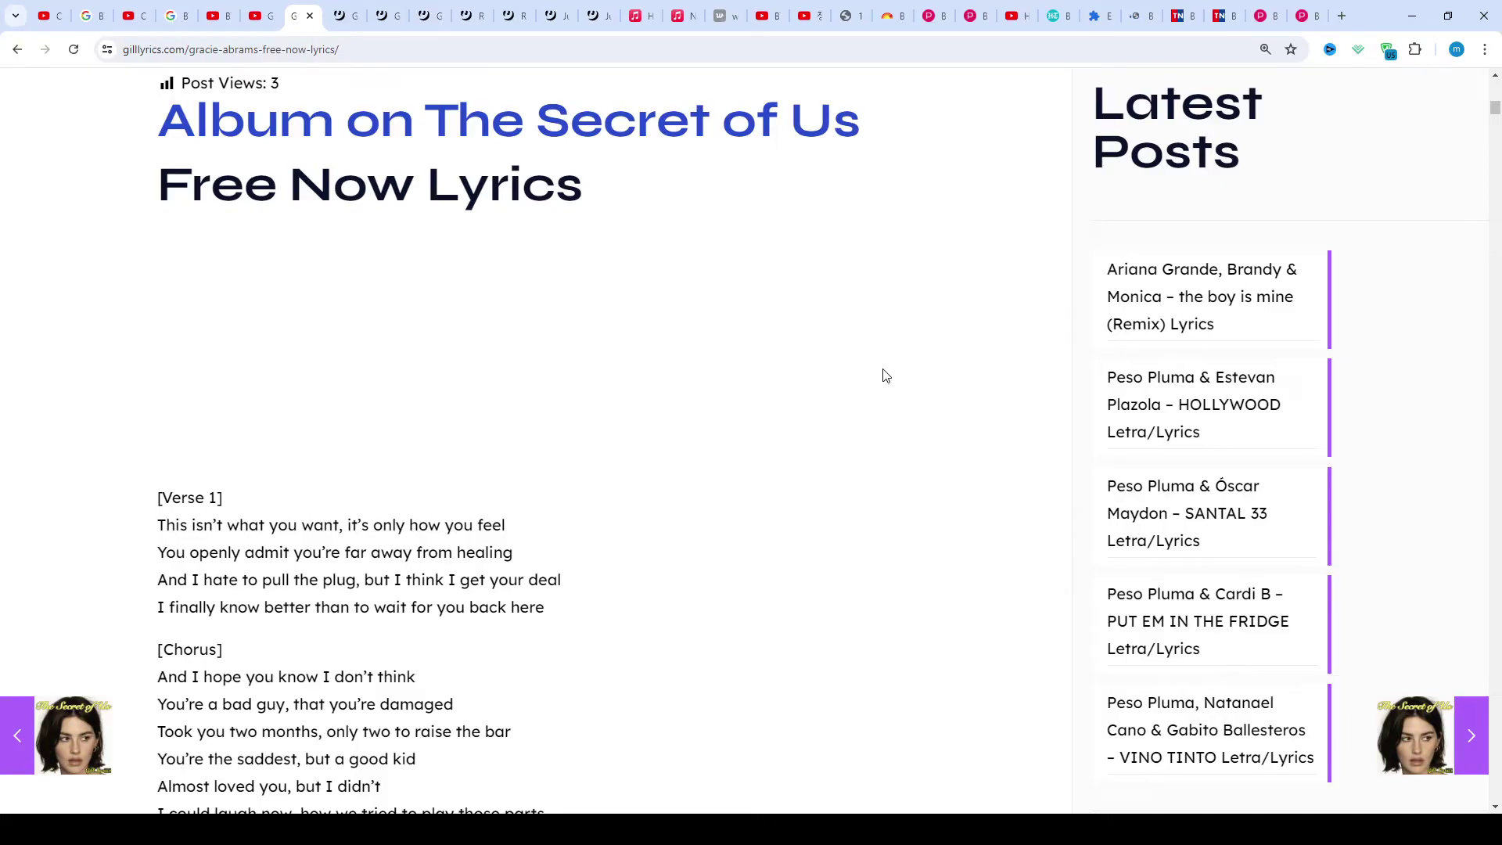
scroll(886, 377, down, 1)
scroll(884, 375, down, 1)
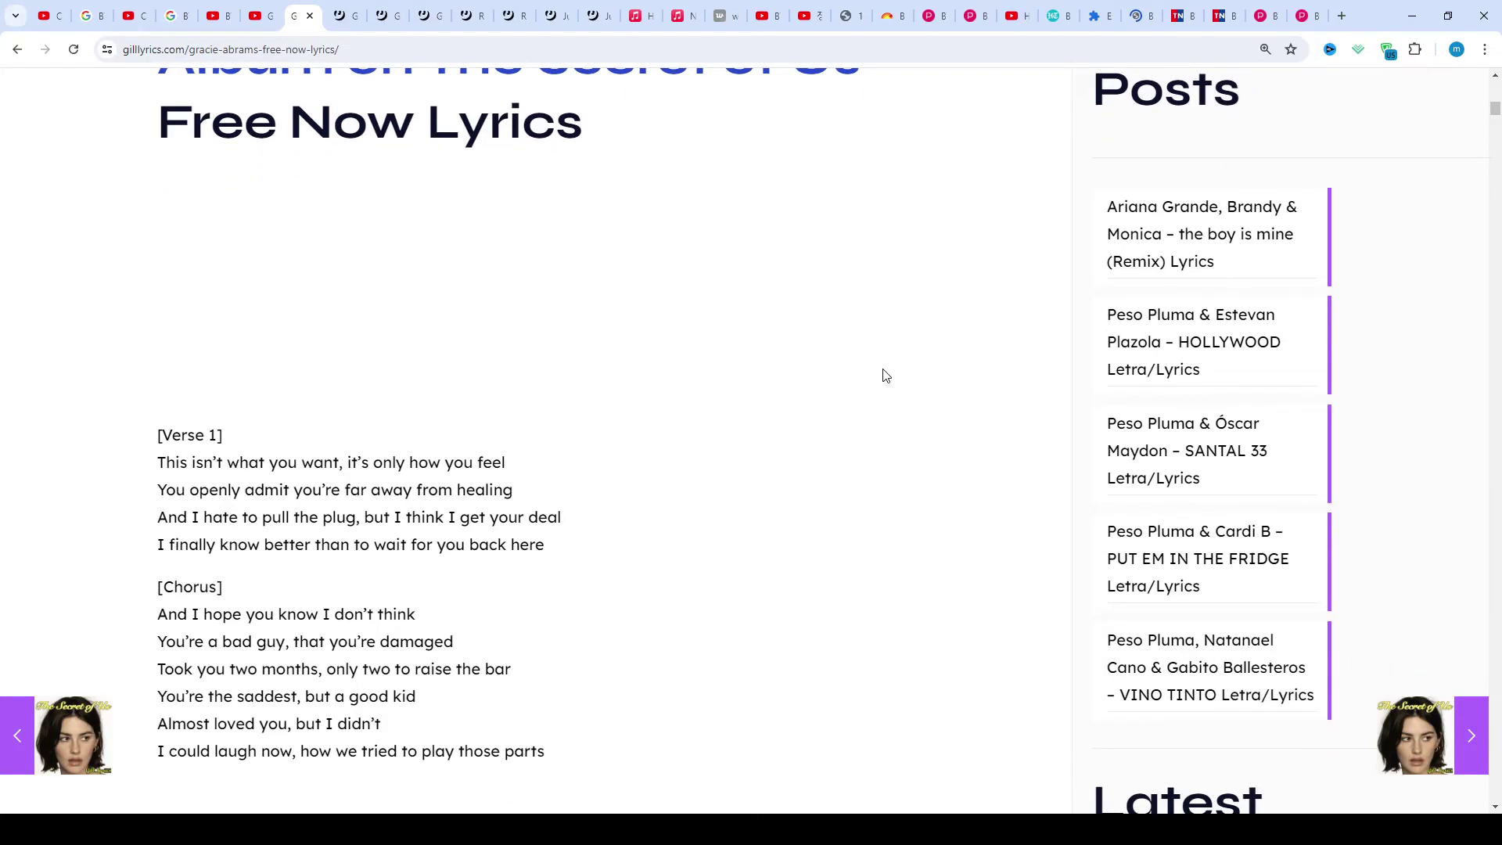
scroll(885, 376, down, 1)
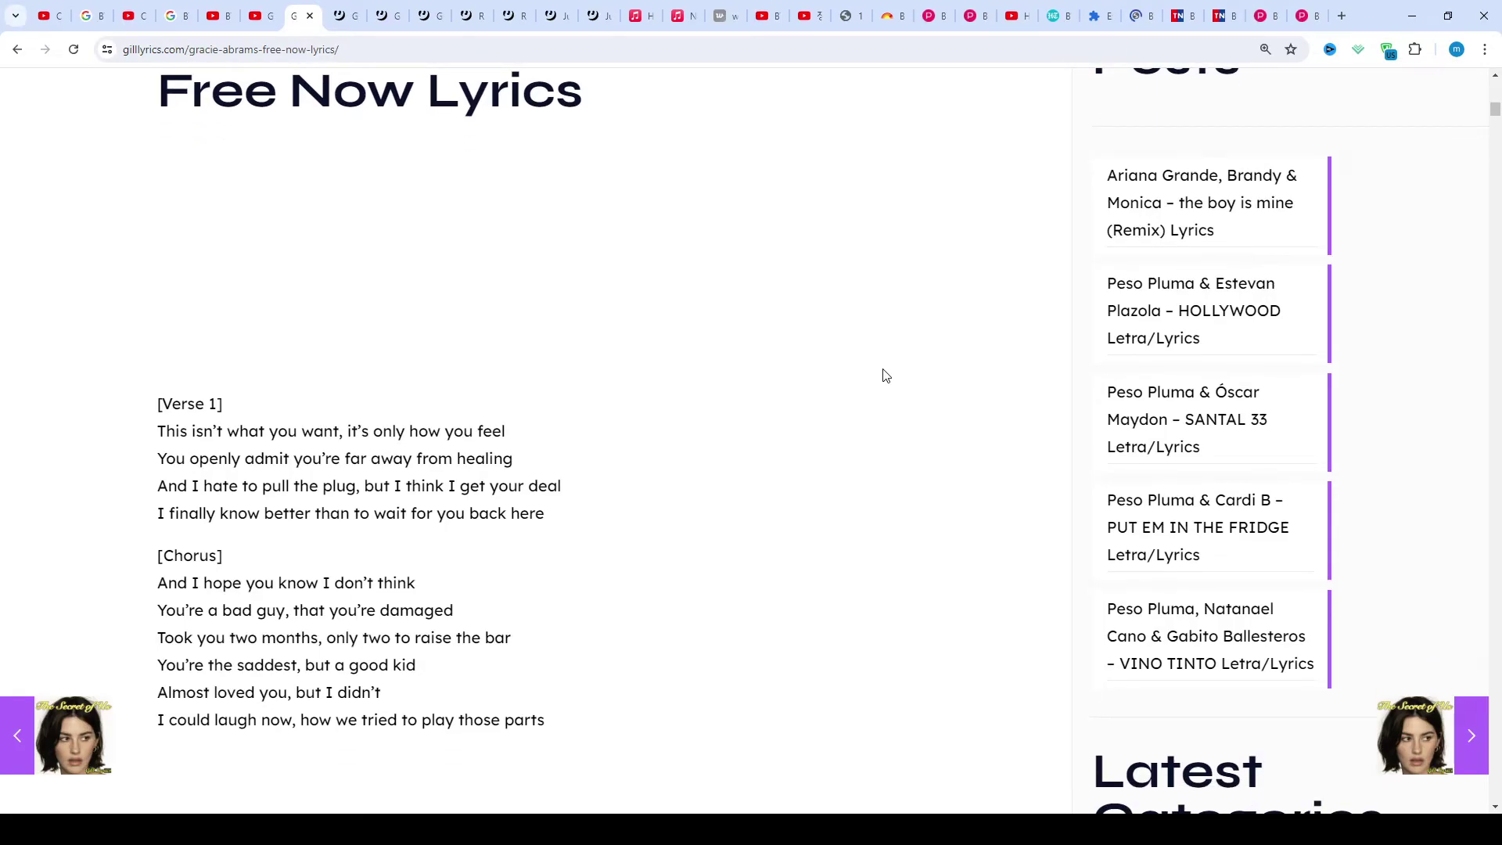
scroll(885, 376, down, 1)
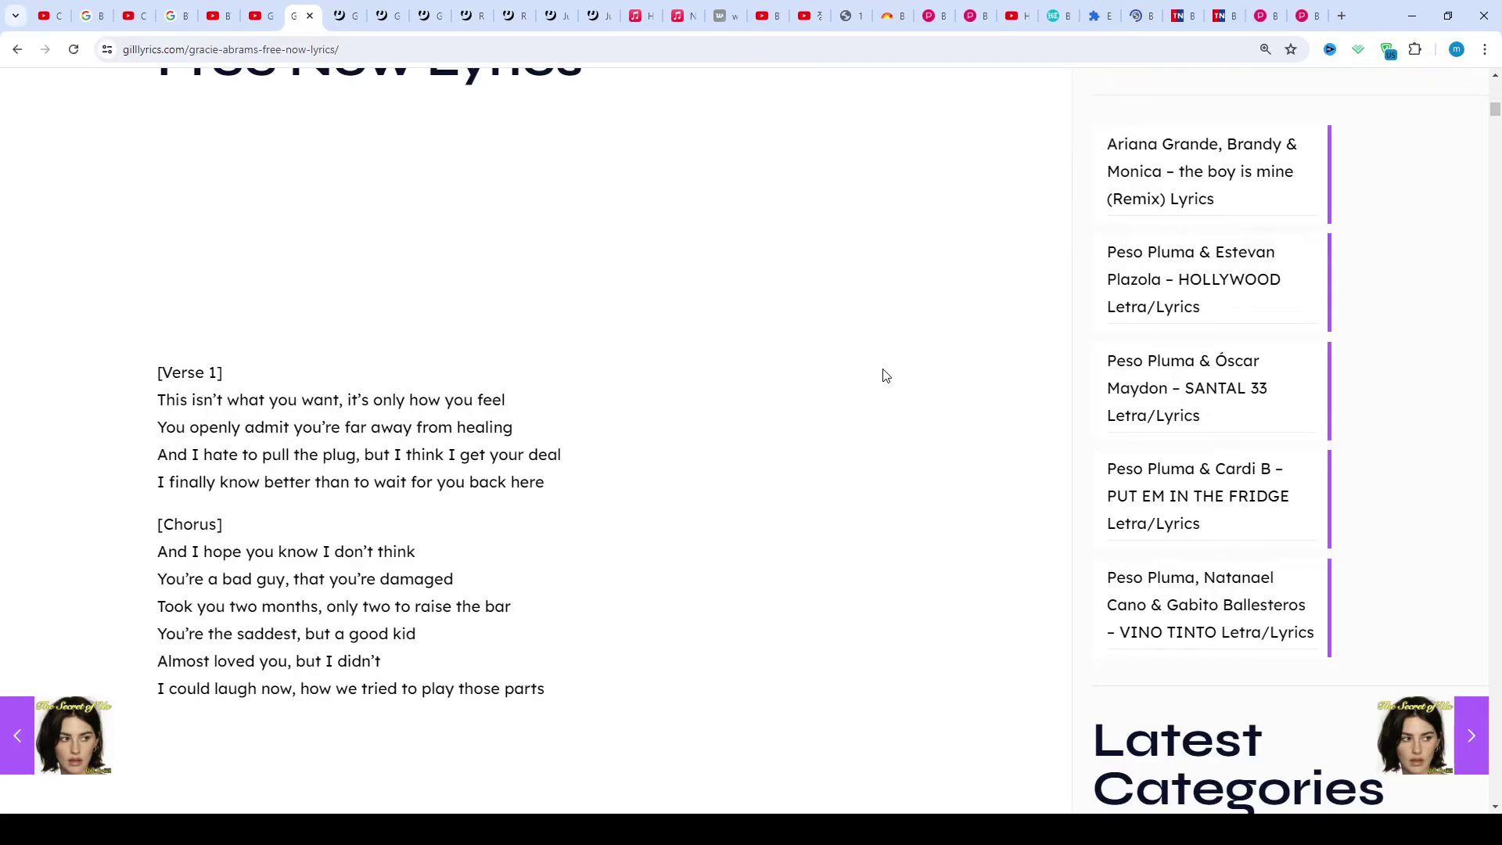
scroll(885, 376, down, 1)
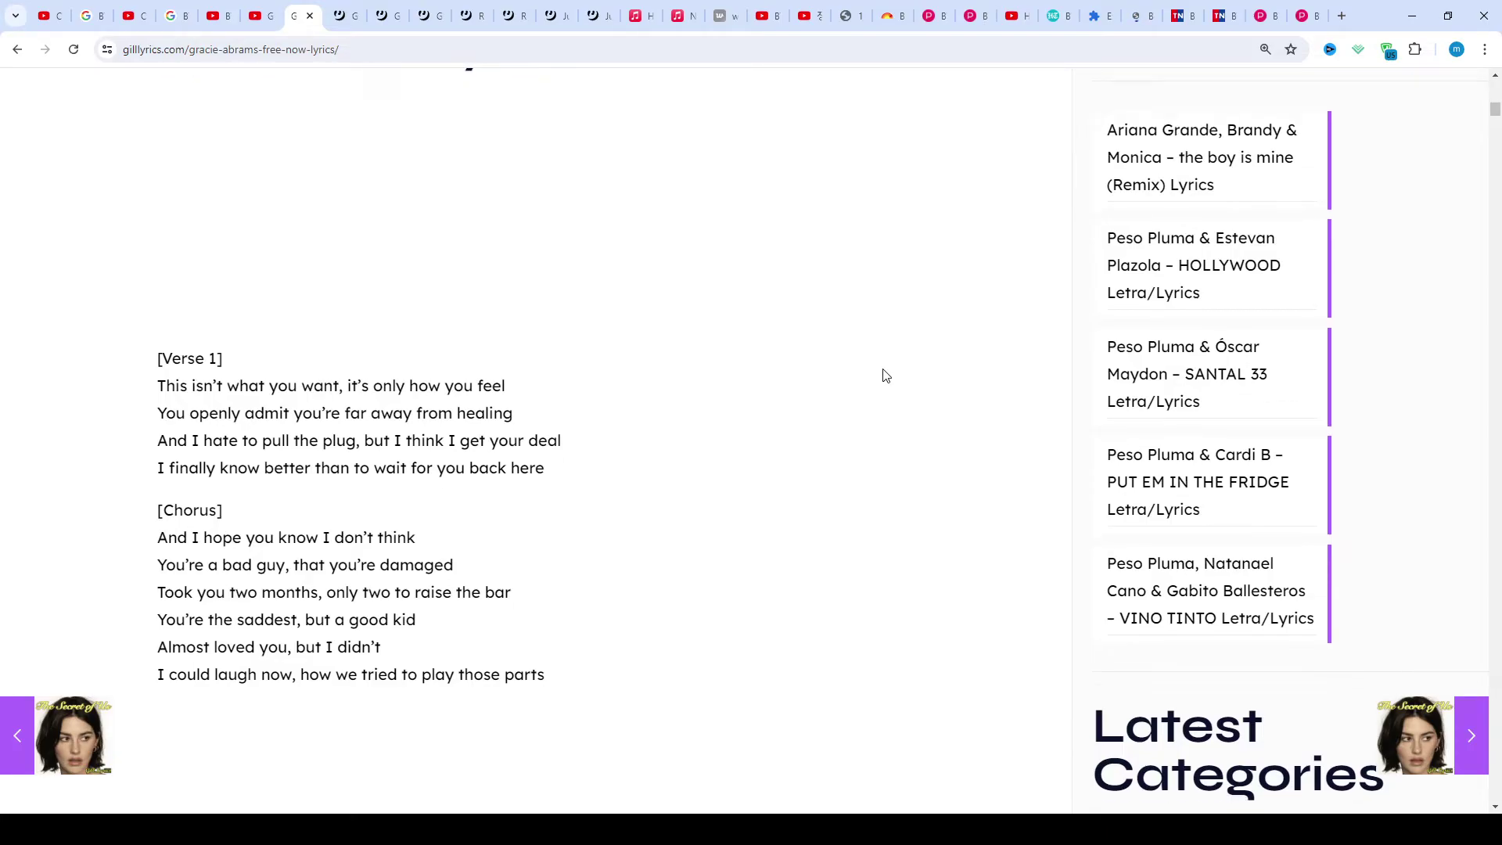
scroll(885, 376, down, 1)
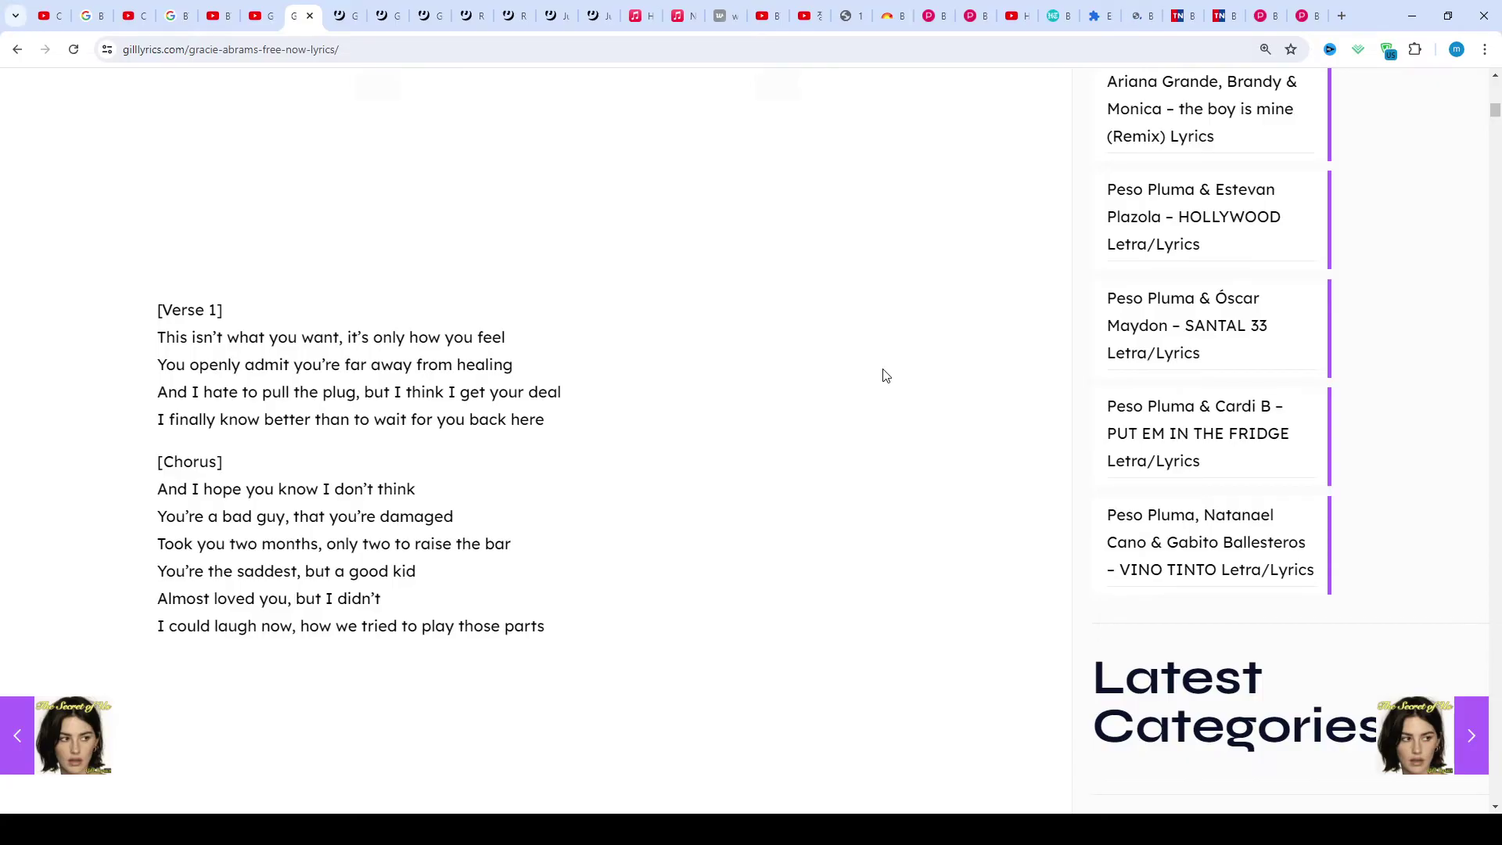
scroll(886, 375, down, 1)
scroll(885, 376, down, 1)
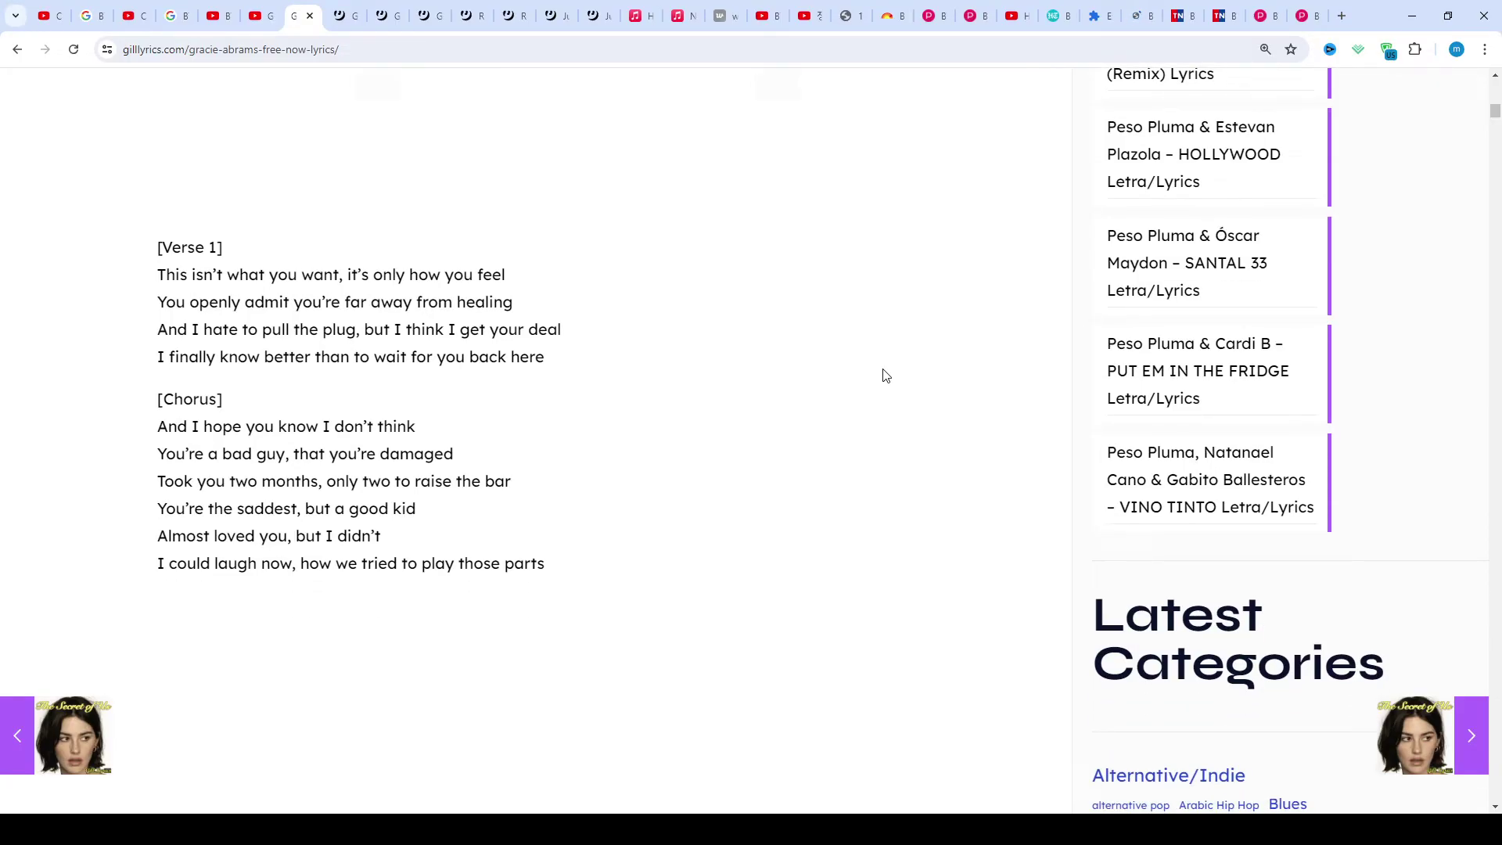
scroll(884, 375, down, 1)
scroll(884, 375, down, 1)
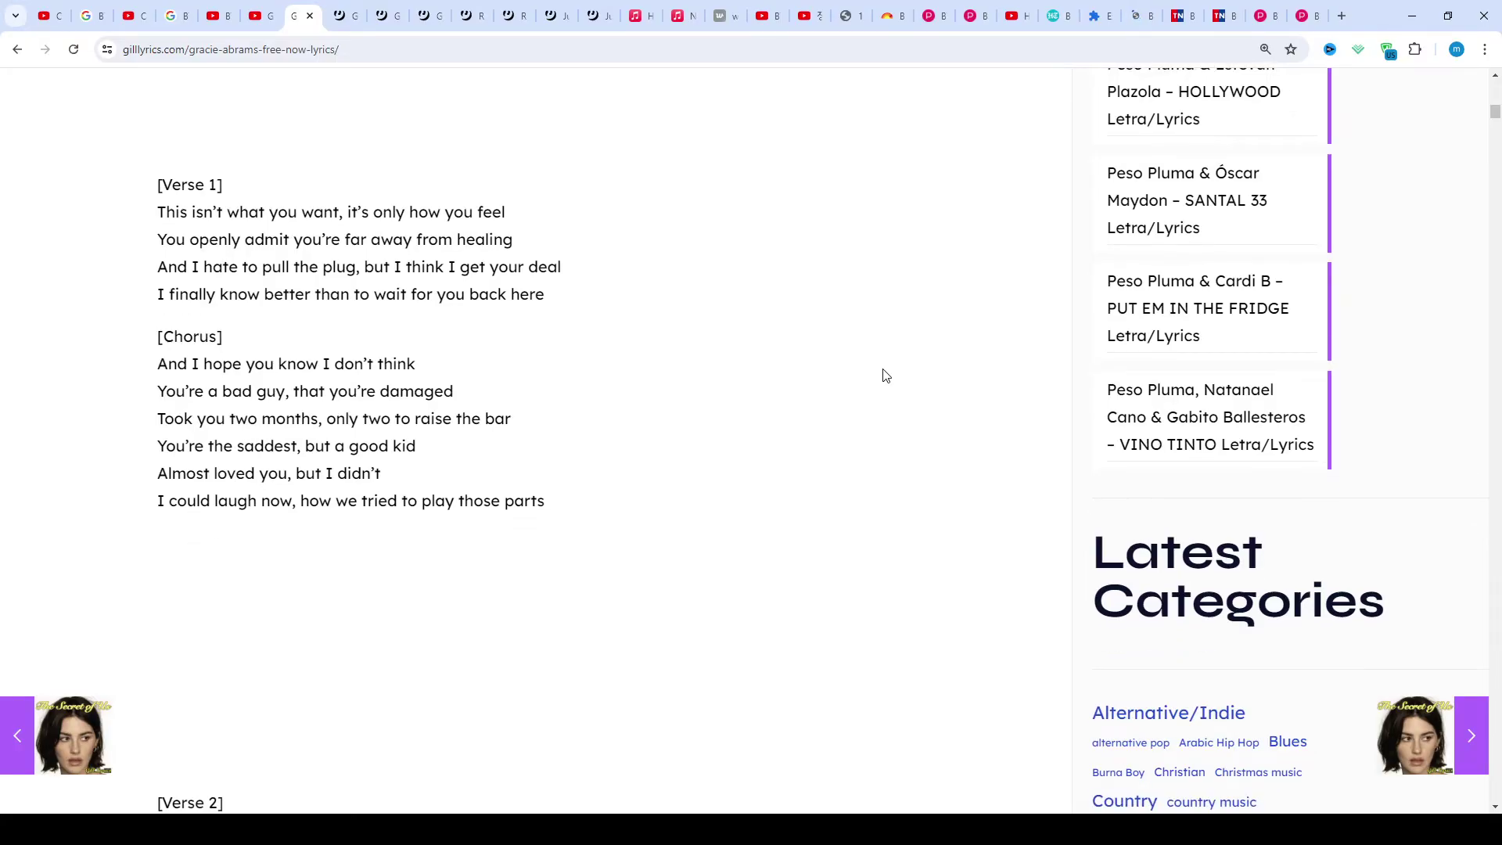
scroll(885, 377, down, 1)
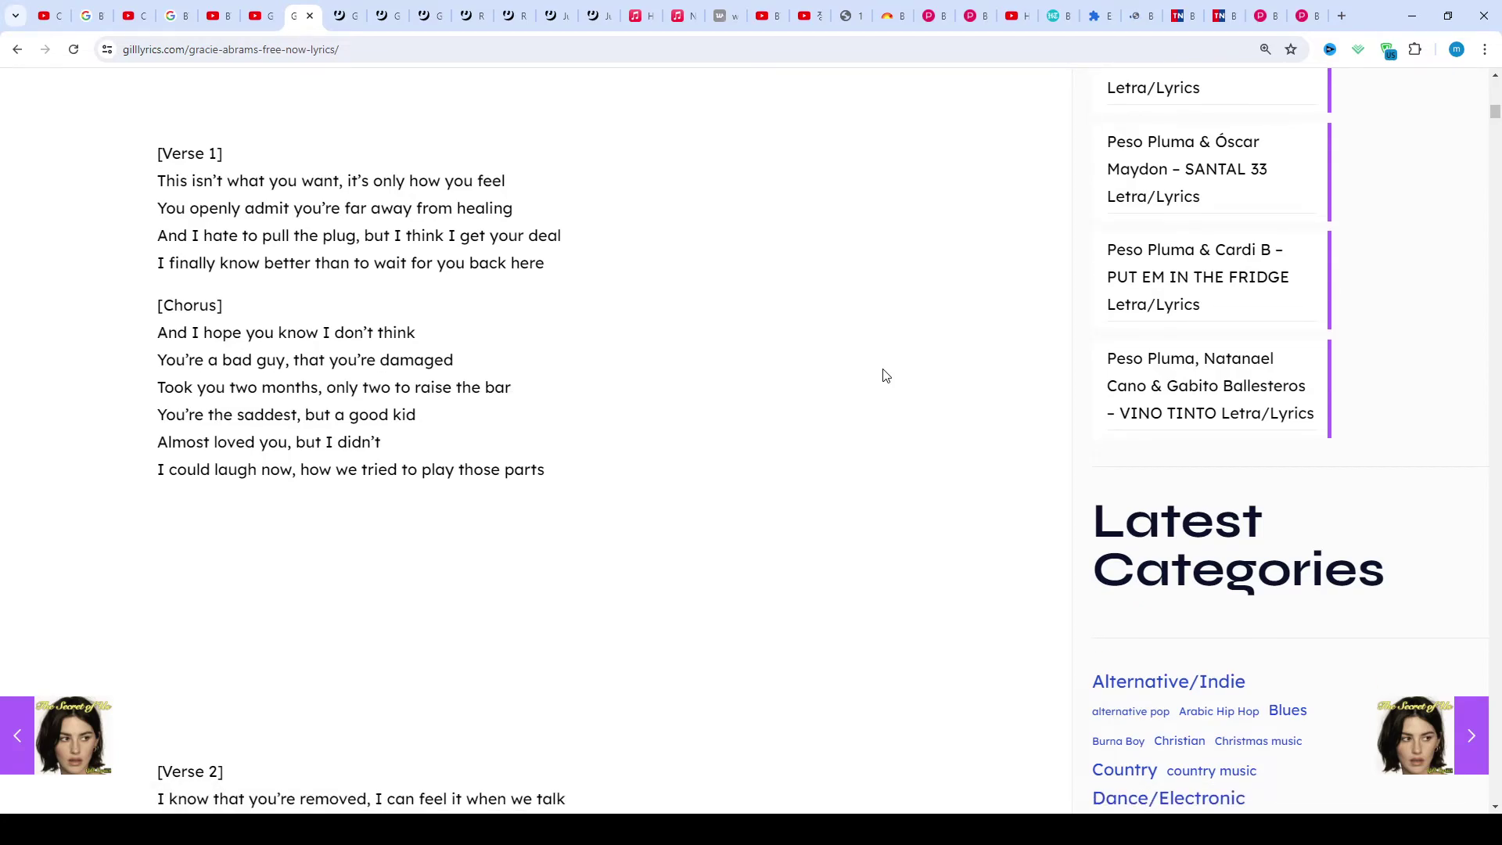
scroll(885, 375, down, 1)
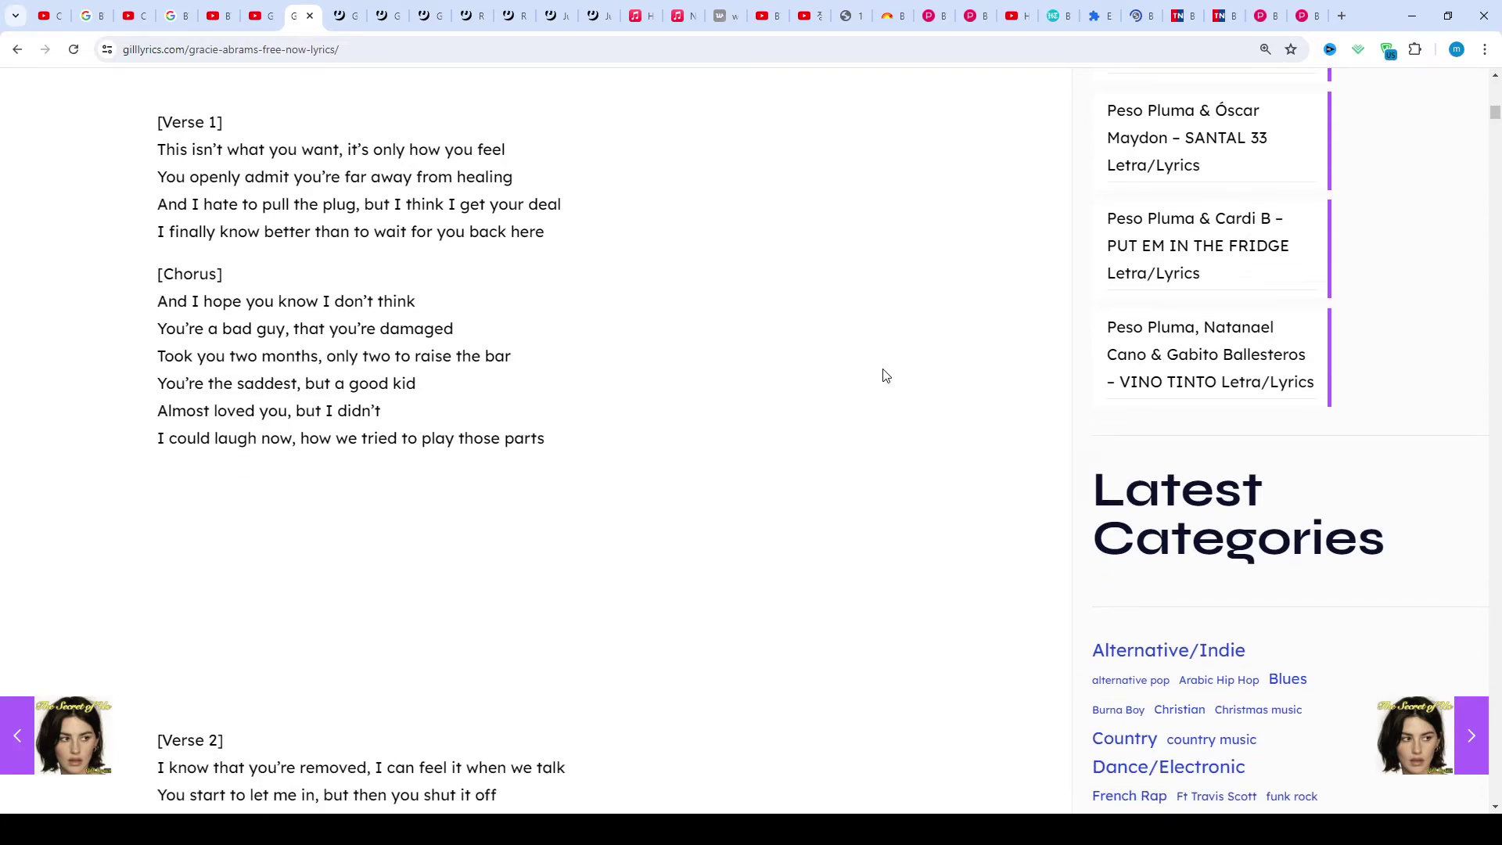
scroll(885, 376, down, 1)
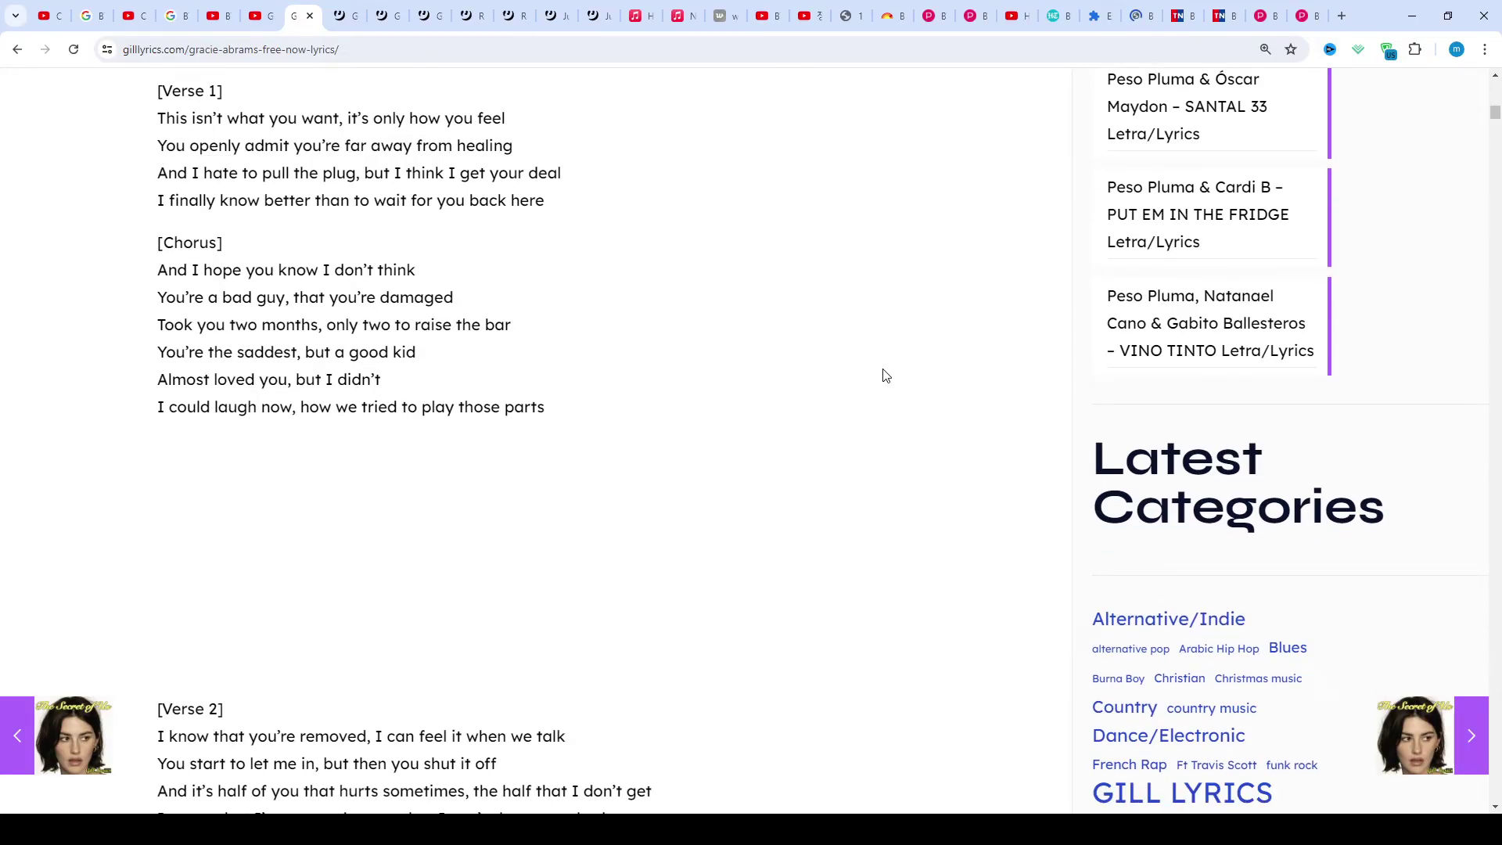
scroll(885, 376, down, 1)
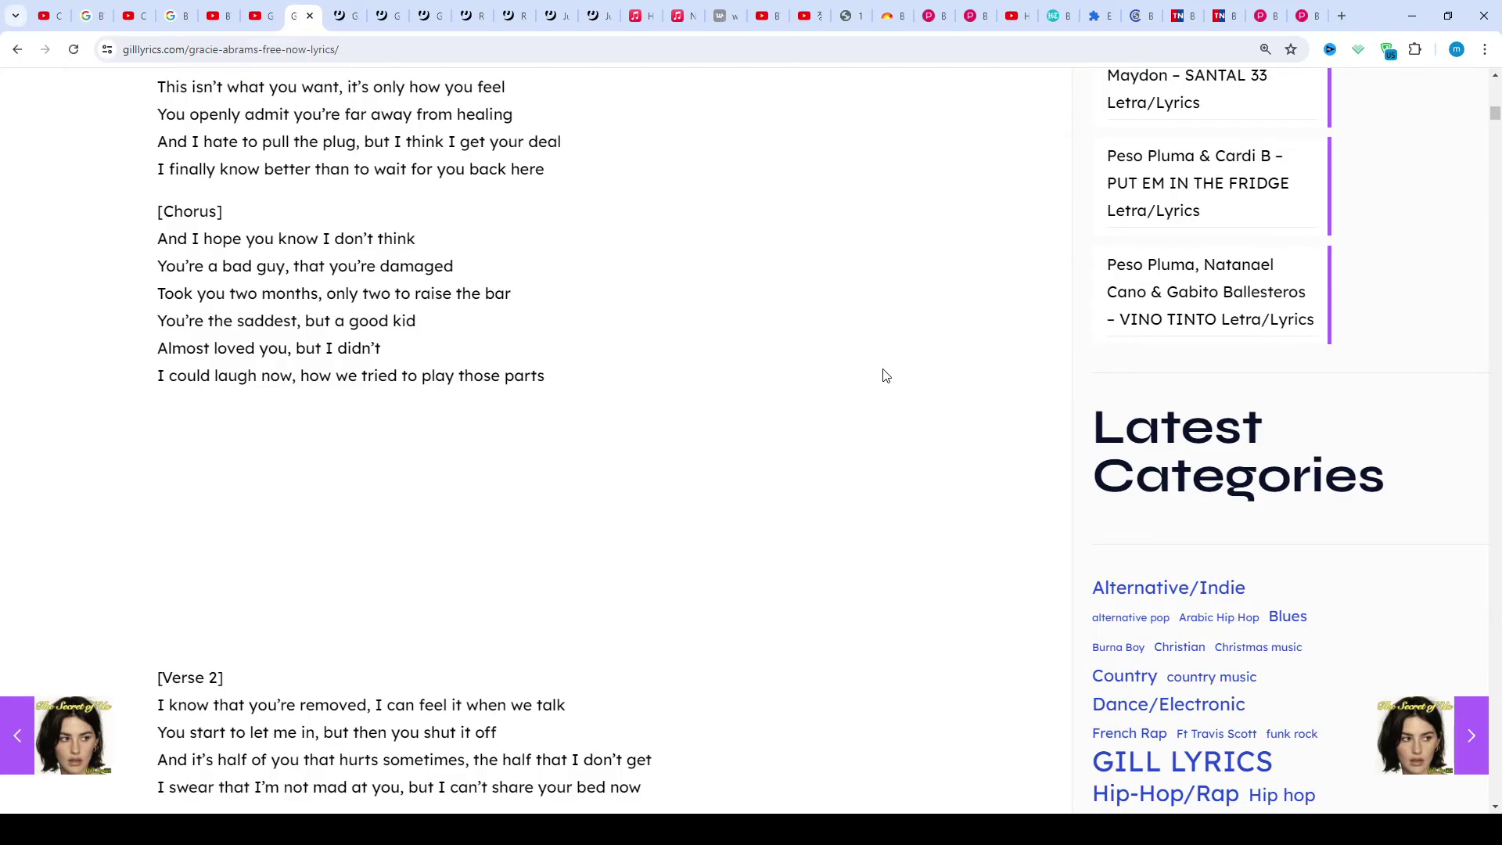
scroll(884, 376, down, 1)
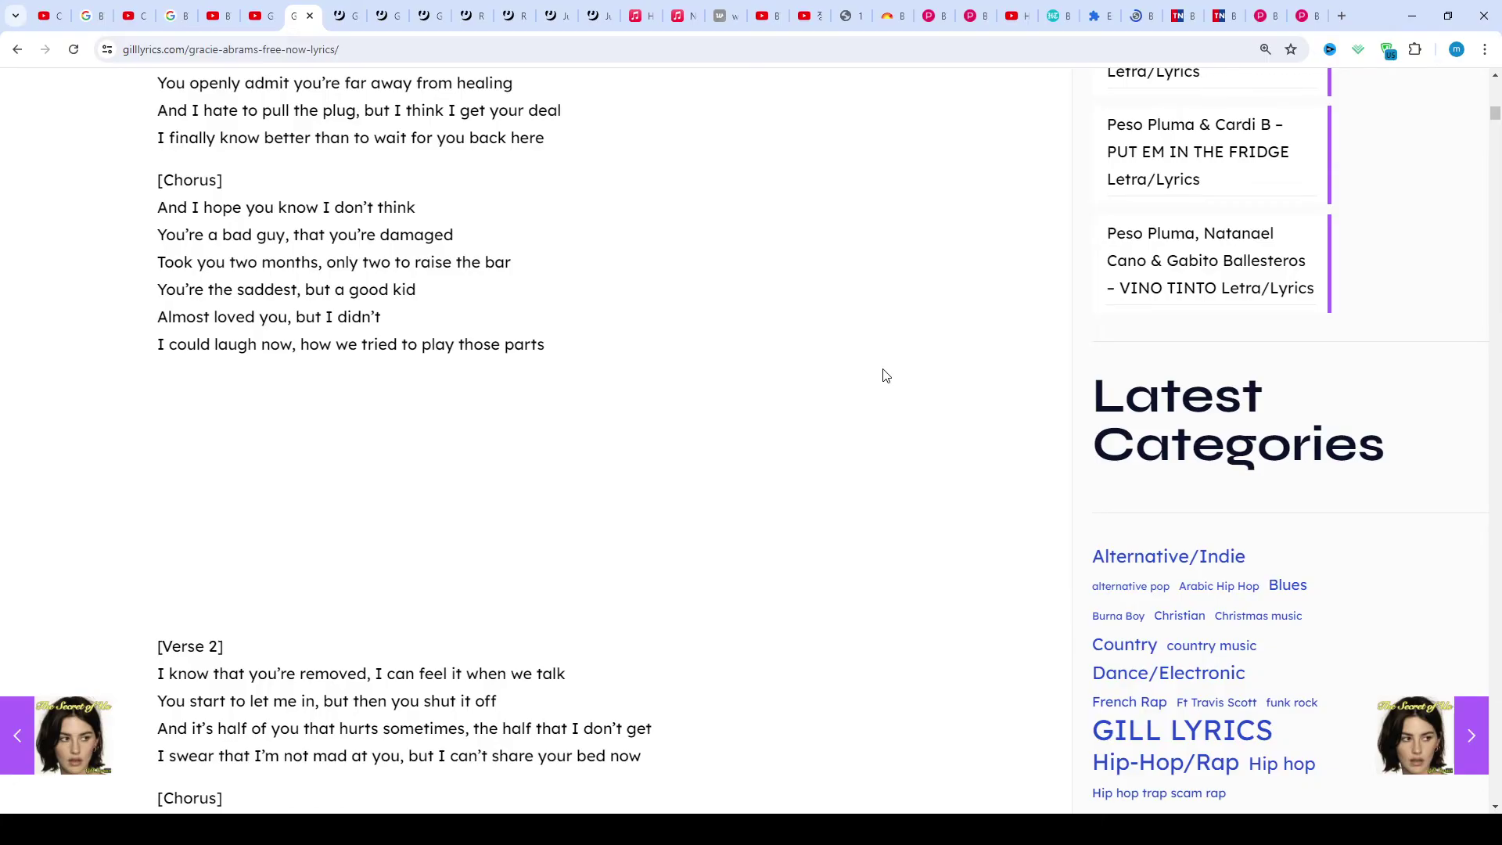
scroll(885, 376, down, 1)
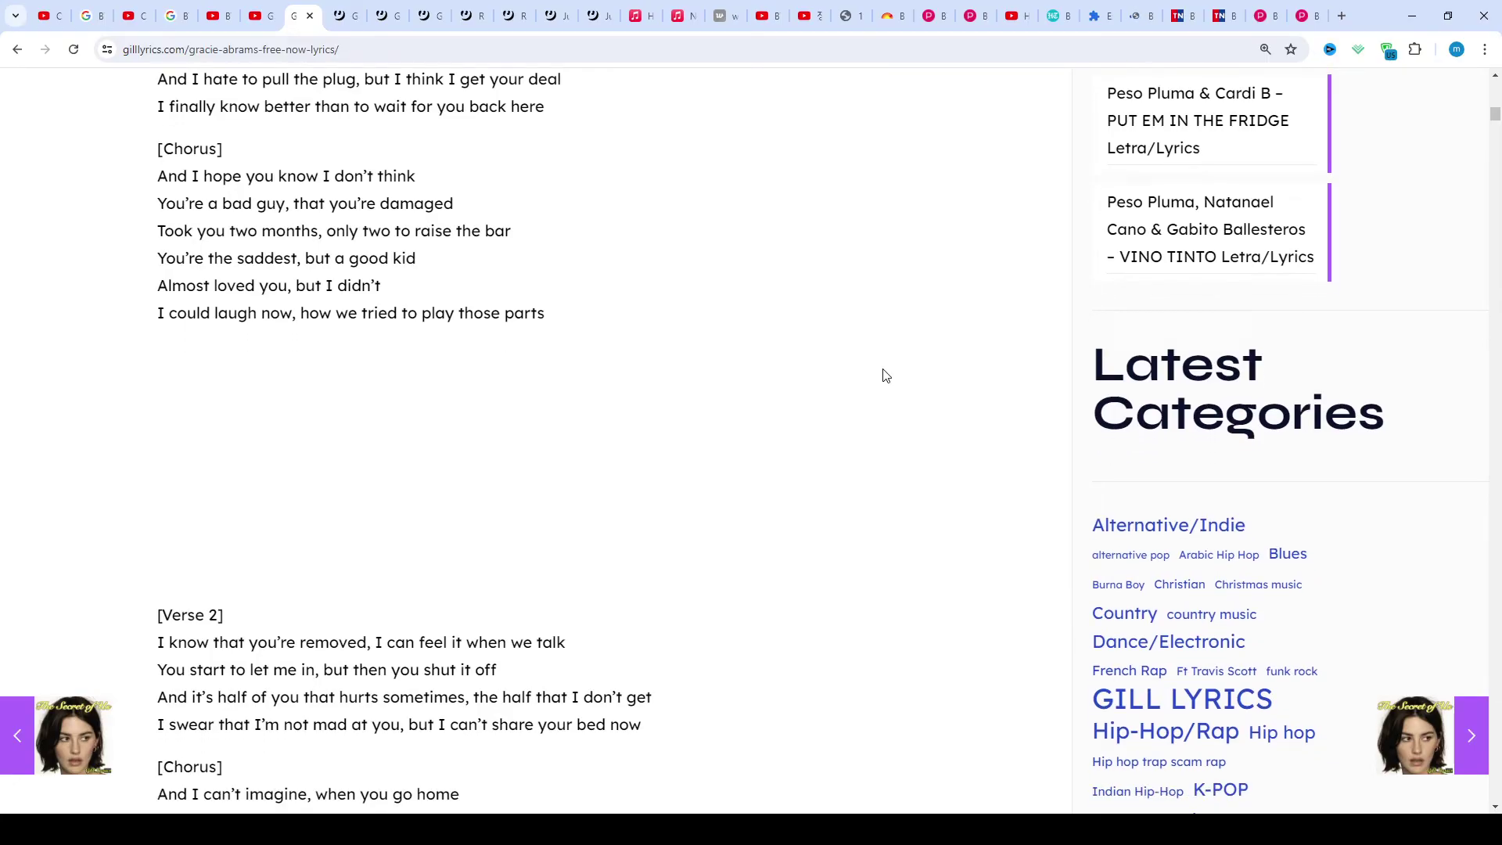
scroll(886, 376, down, 1)
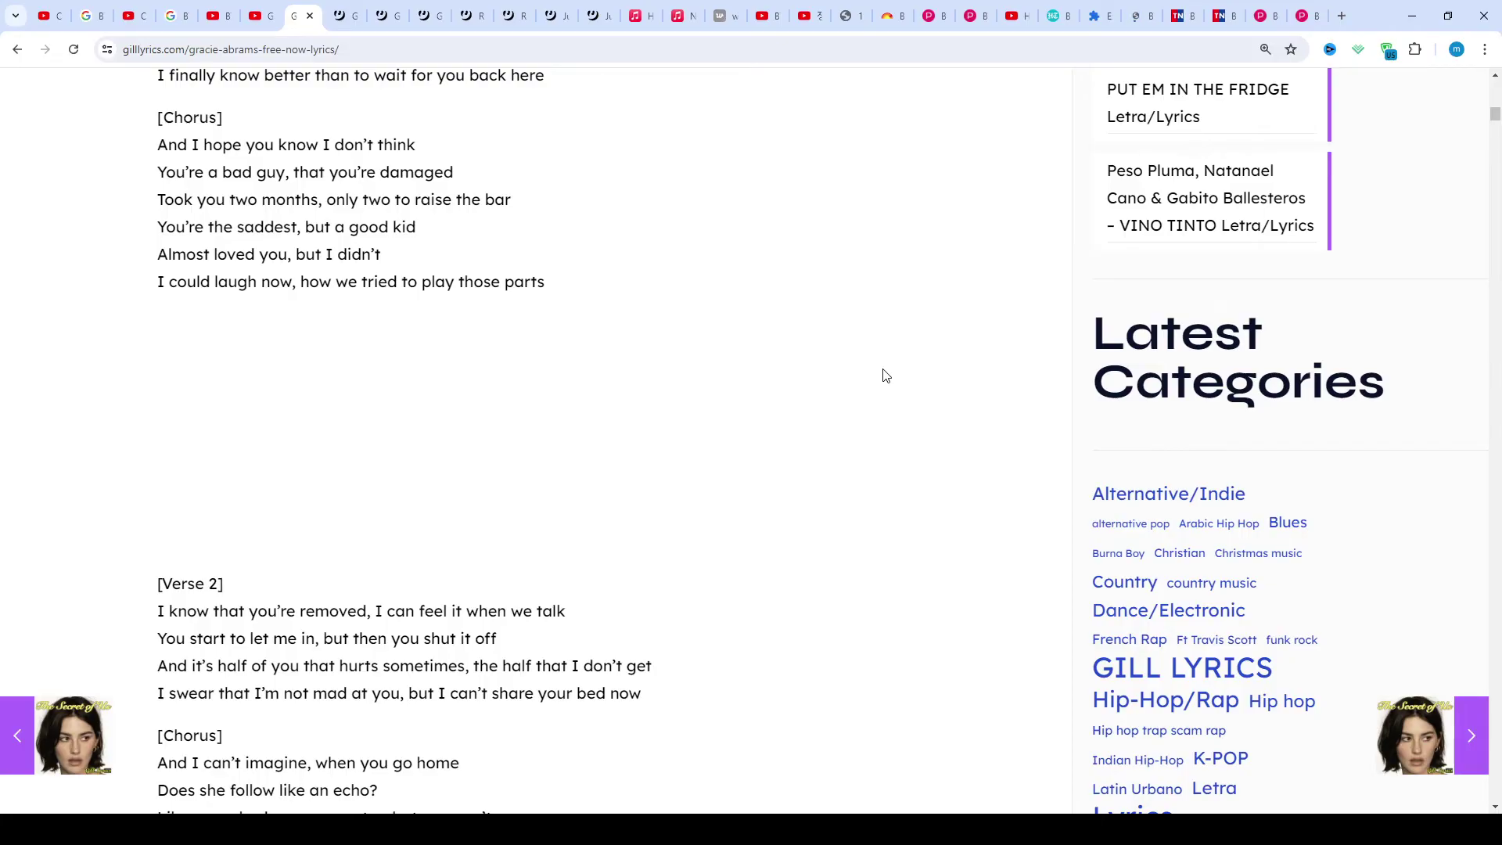
scroll(885, 376, down, 1)
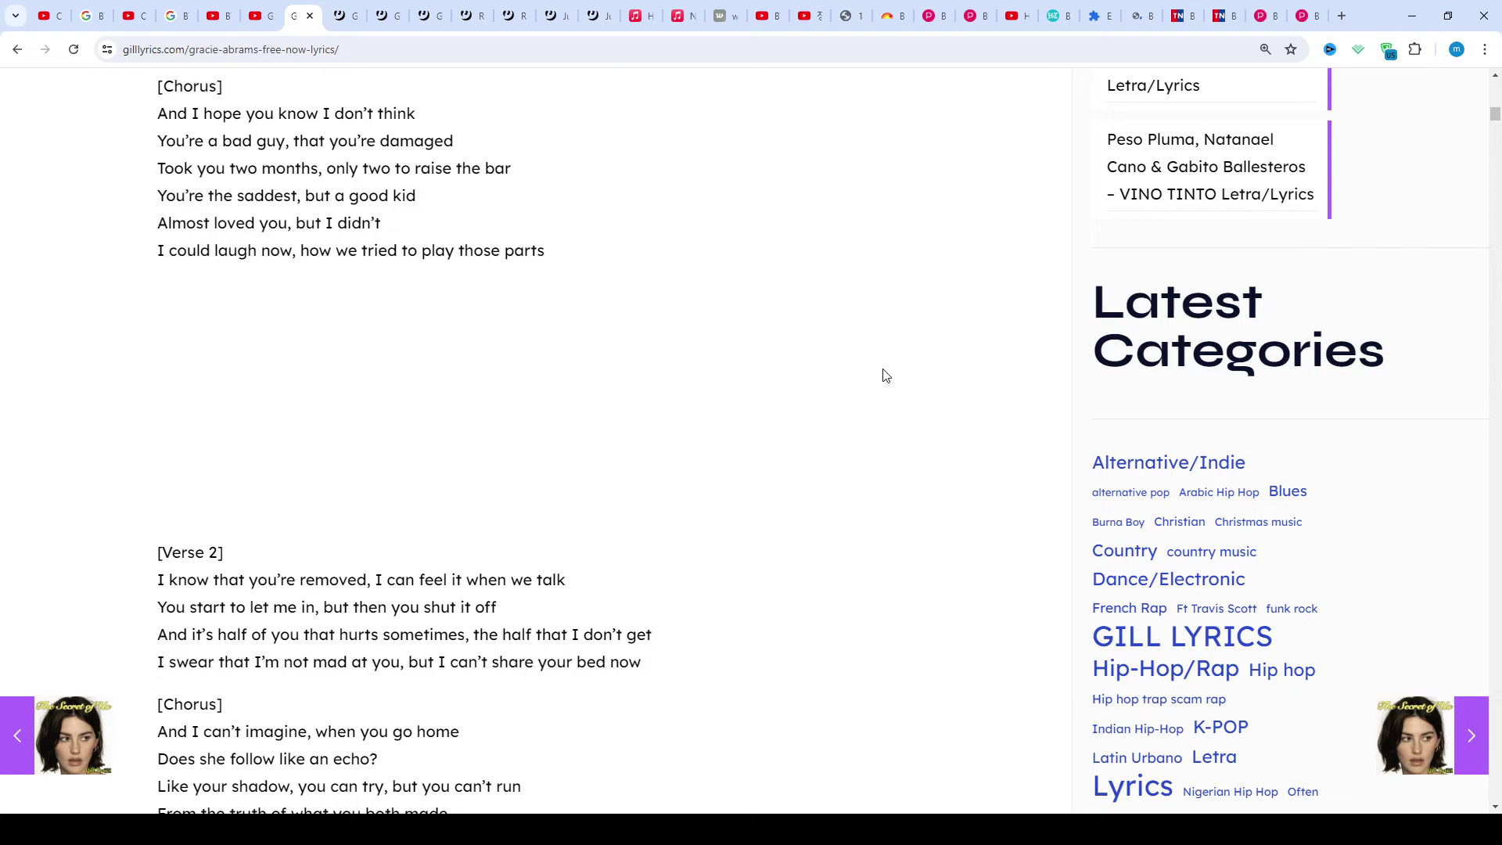
scroll(885, 375, down, 1)
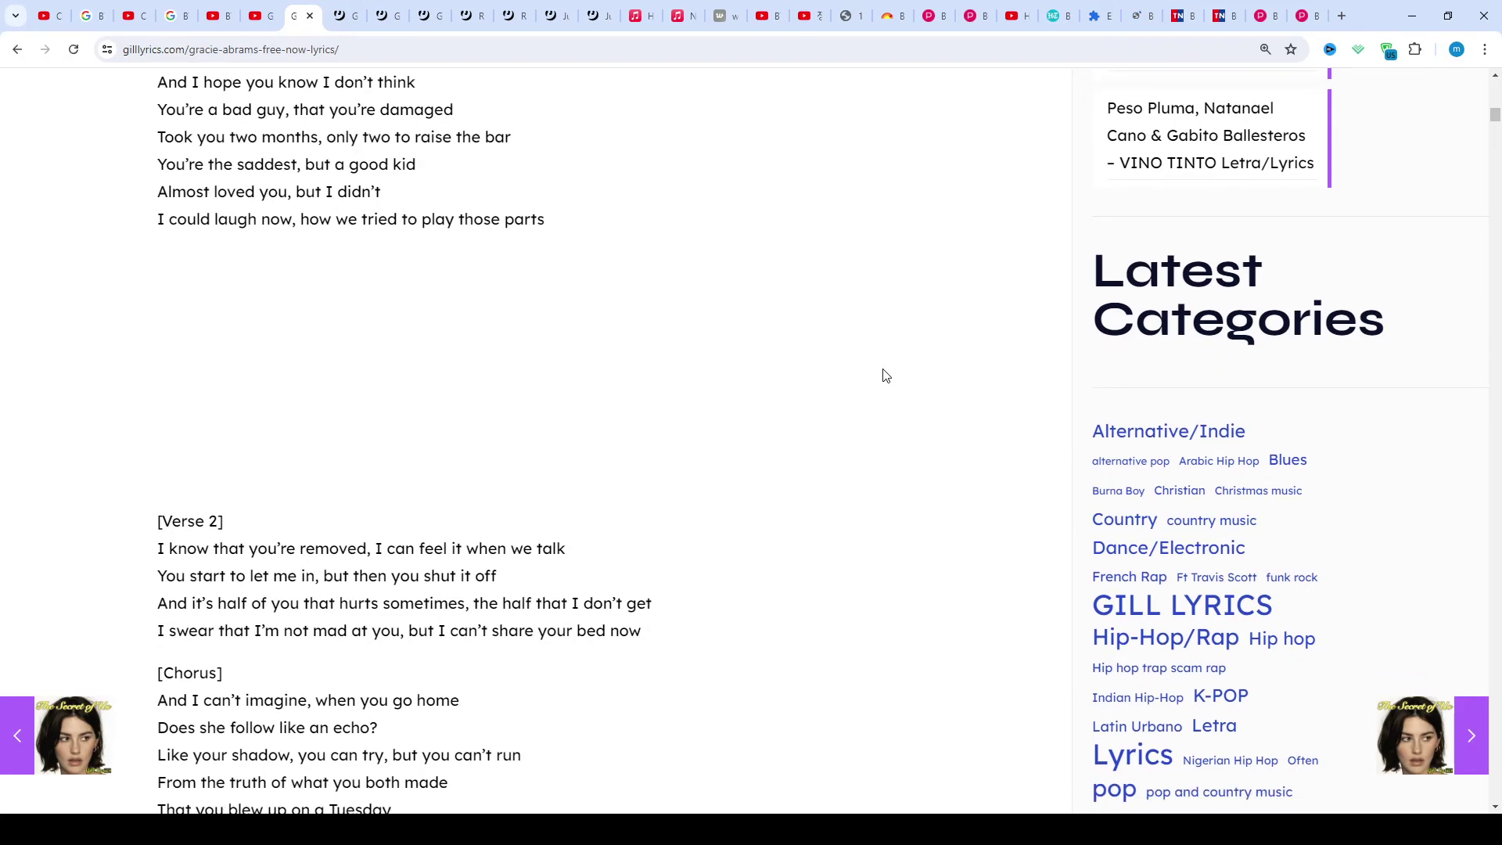
scroll(884, 376, down, 1)
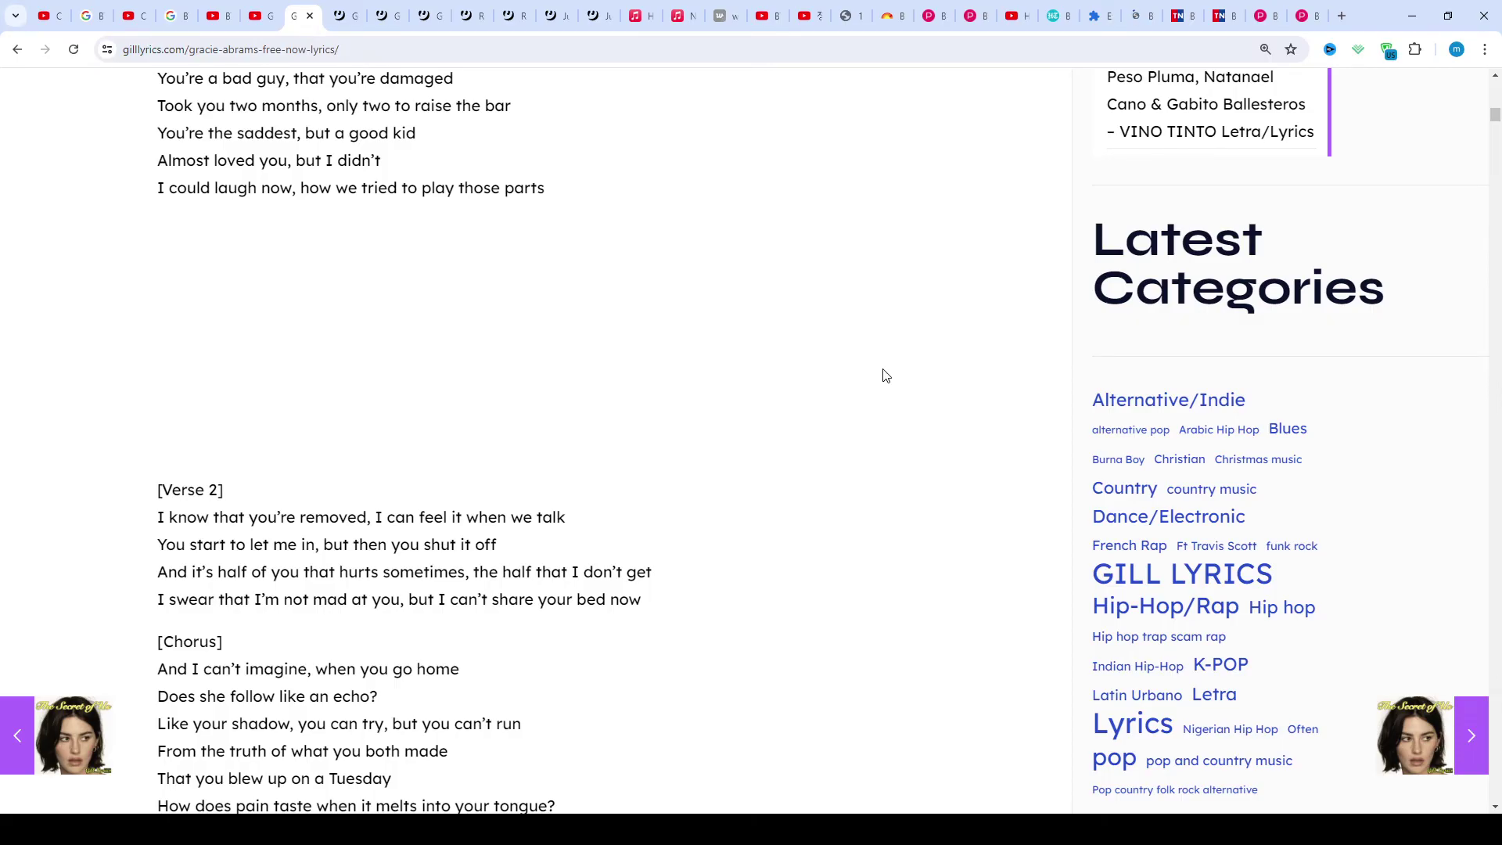
scroll(884, 376, down, 1)
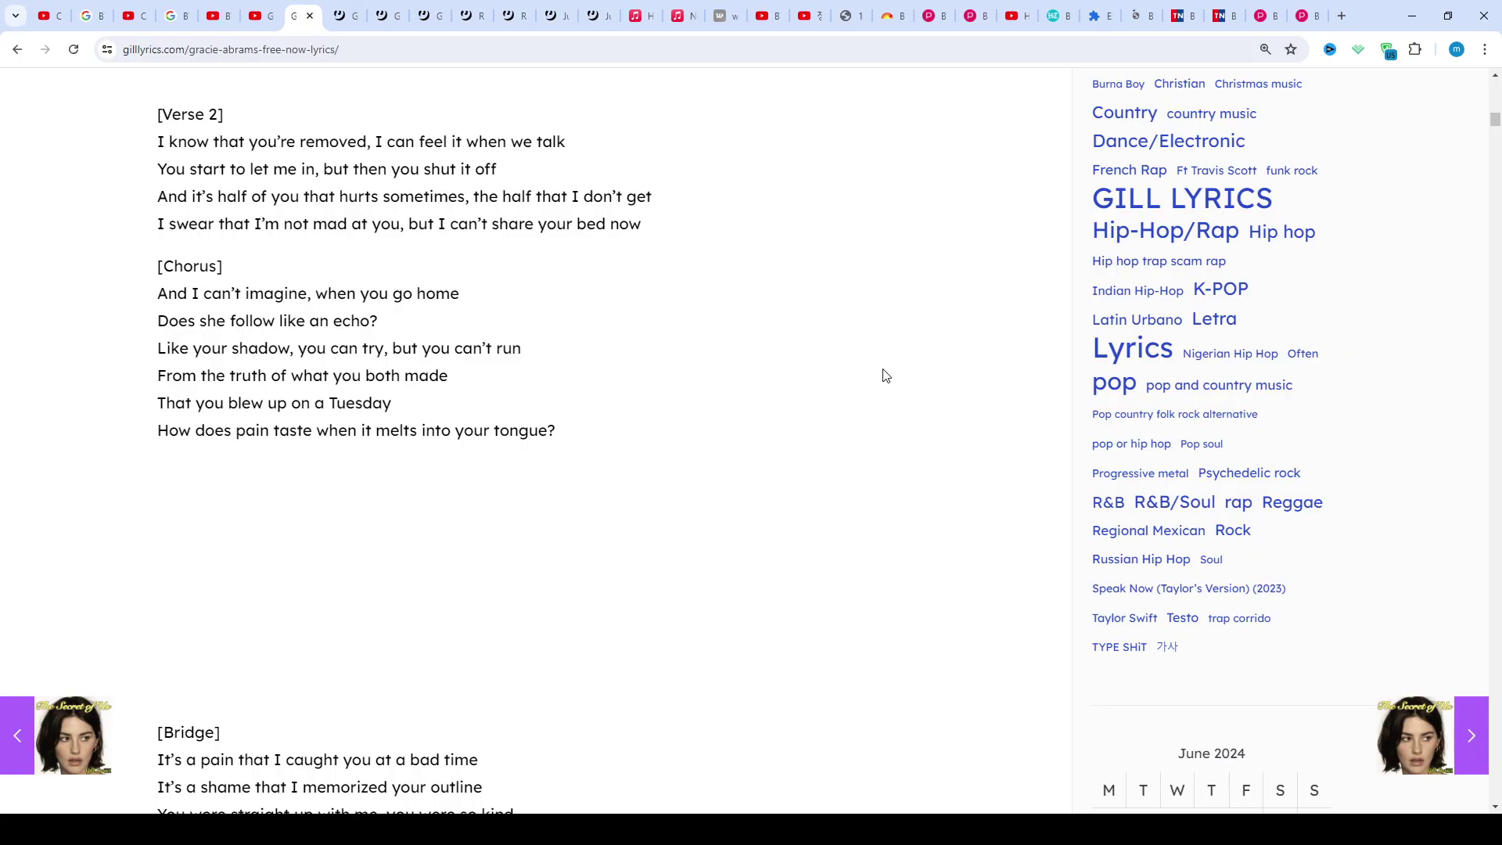
scroll(885, 376, down, 1)
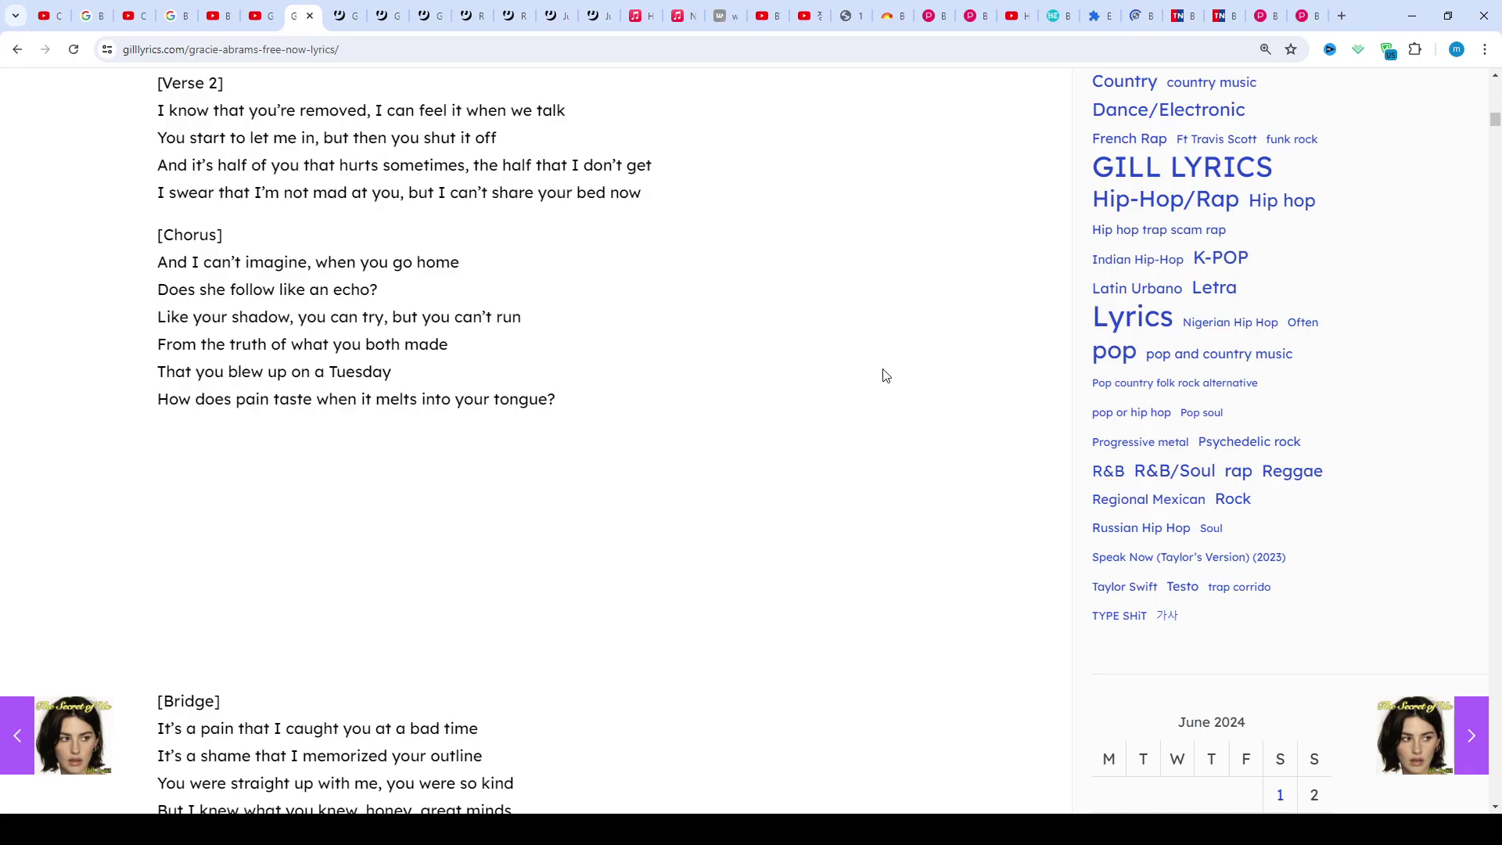
scroll(884, 375, down, 1)
scroll(886, 375, down, 1)
scroll(885, 376, down, 1)
scroll(885, 375, down, 5)
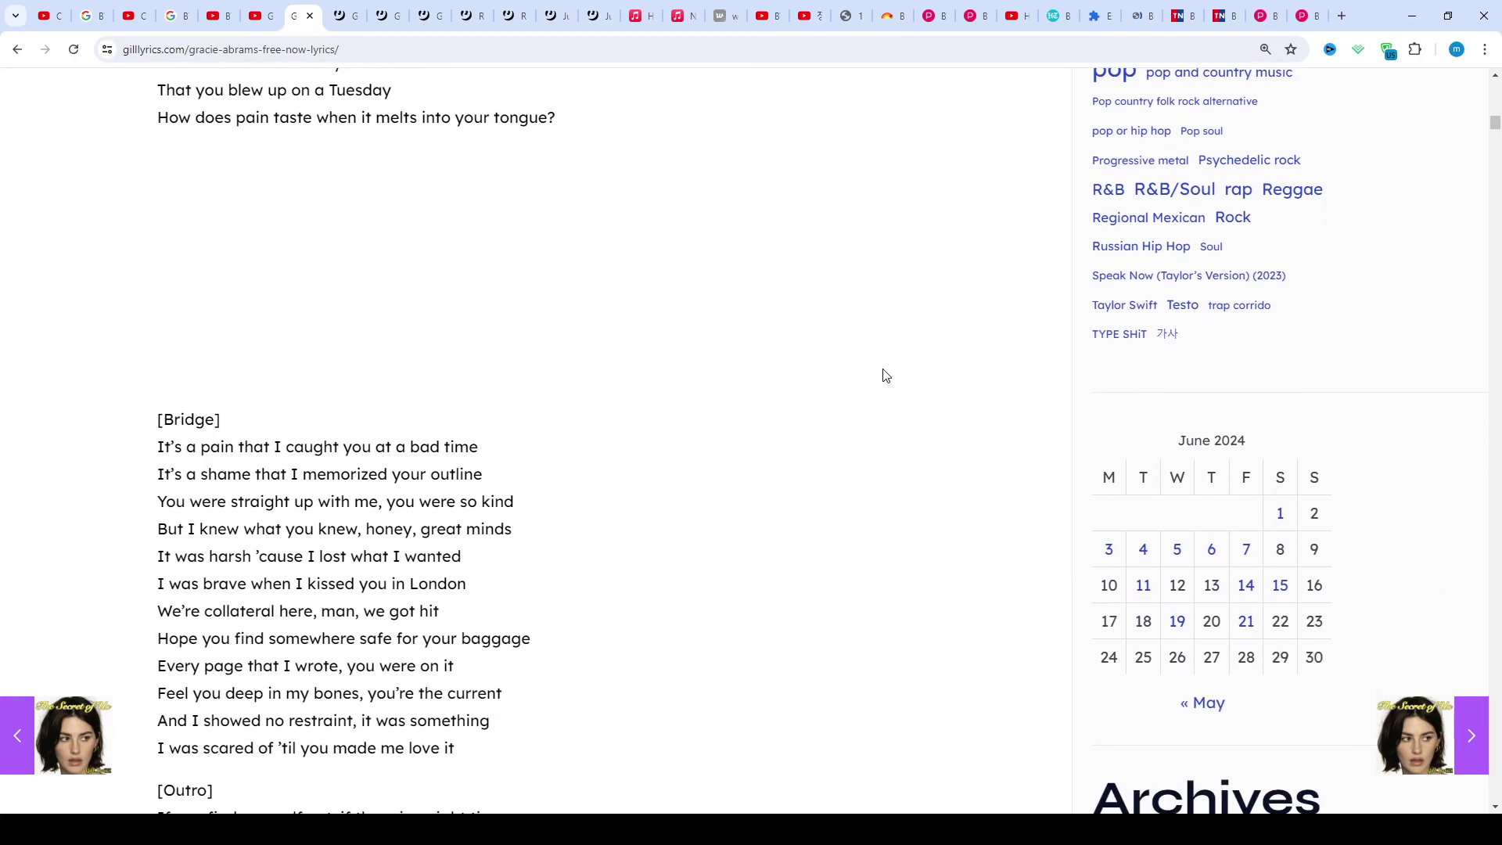
scroll(886, 377, down, 1)
scroll(885, 375, down, 1)
scroll(884, 375, down, 1)
scroll(884, 376, down, 1)
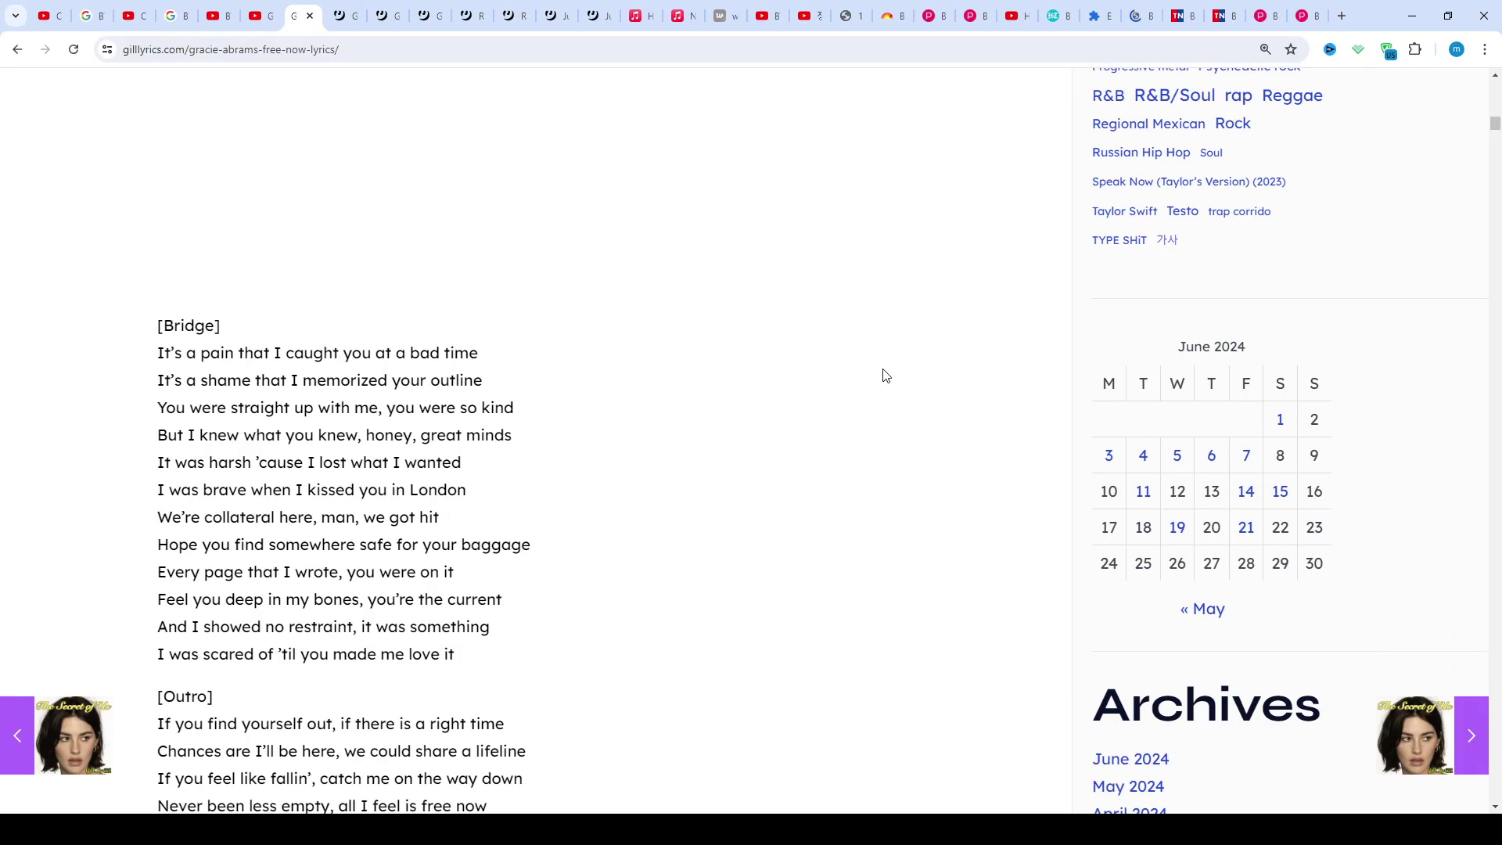
scroll(885, 376, down, 1)
scroll(885, 375, down, 1)
scroll(885, 376, down, 1)
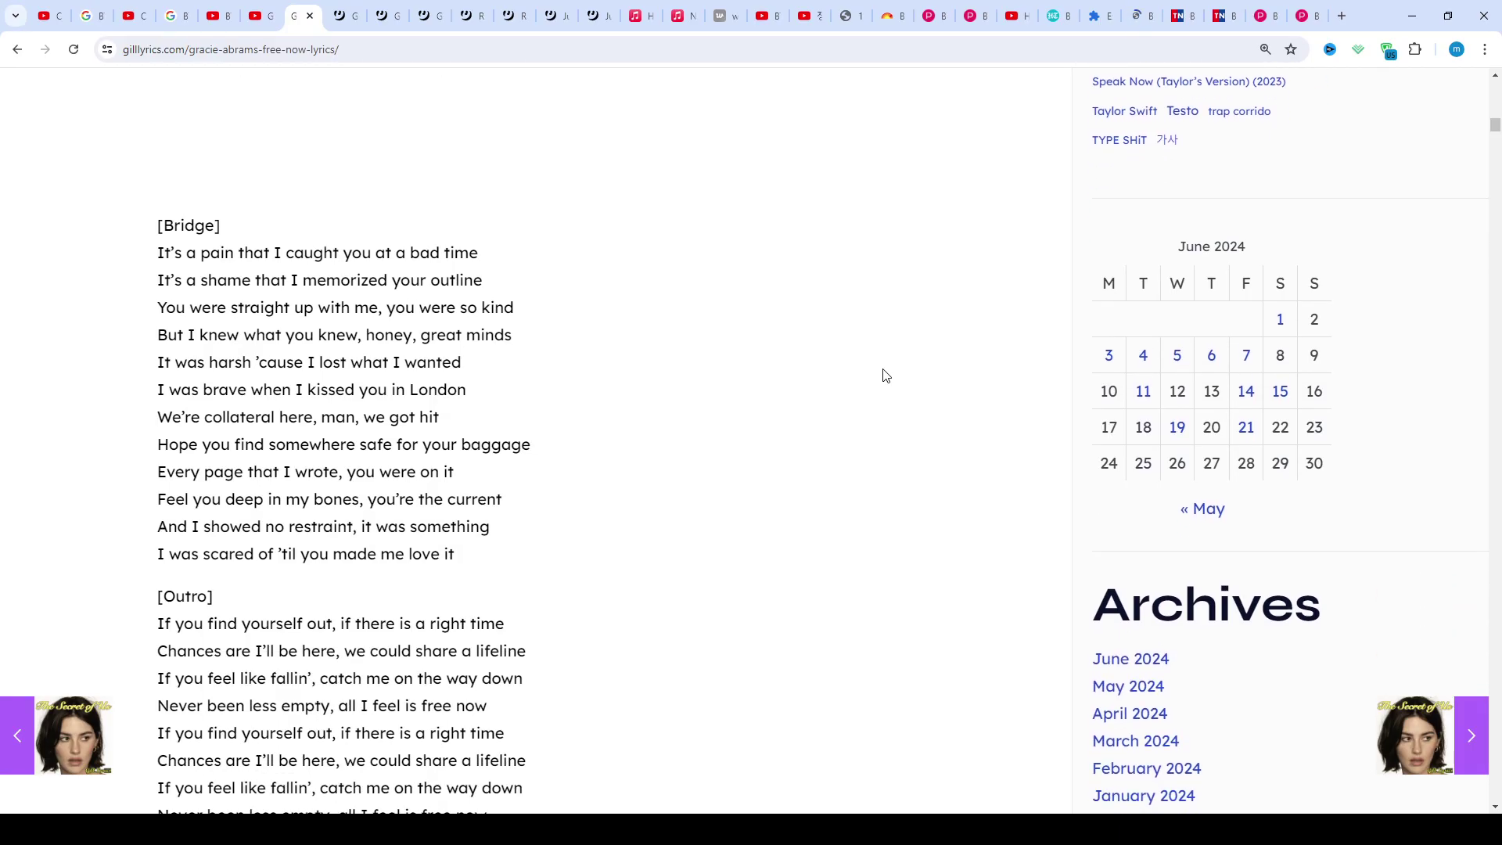
scroll(885, 375, down, 1)
scroll(884, 375, down, 1)
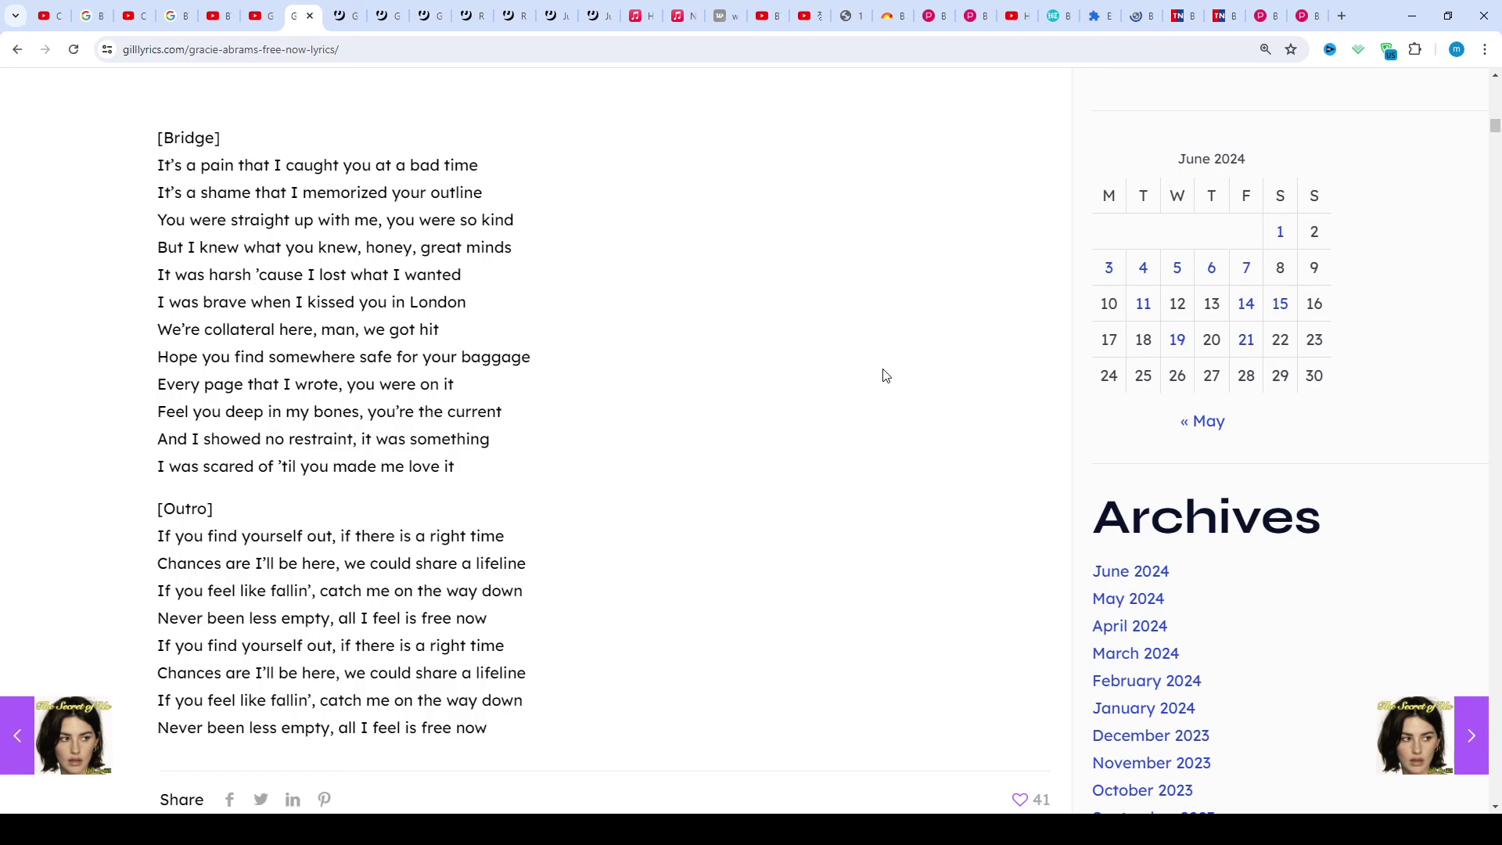